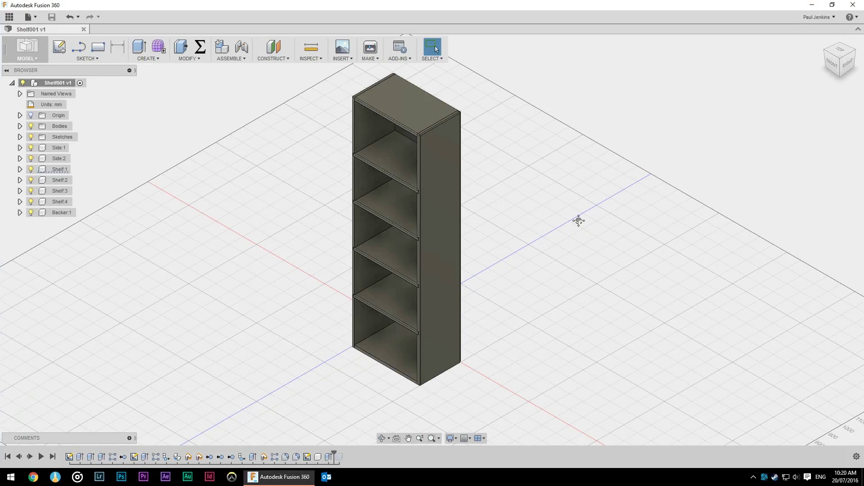
Pan the Shelf001 bookcase view and open the MODIFY command menu.
middle_click_drag(577, 218, 546, 237)
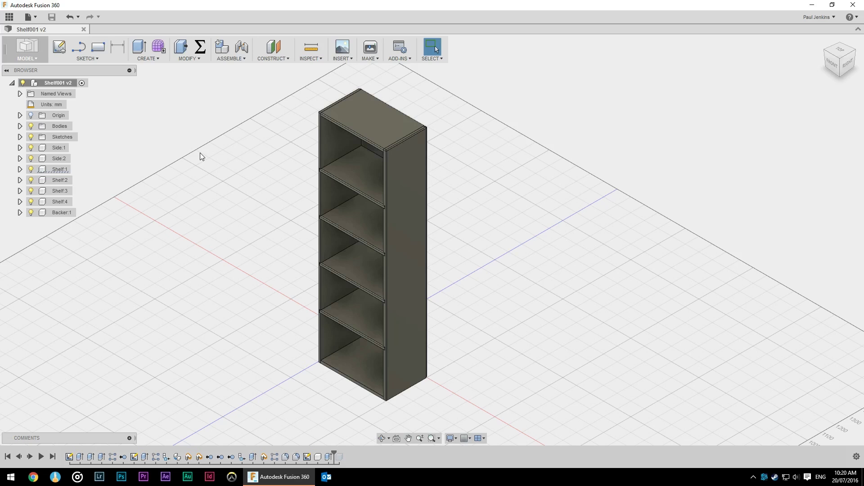
left_click(176, 59)
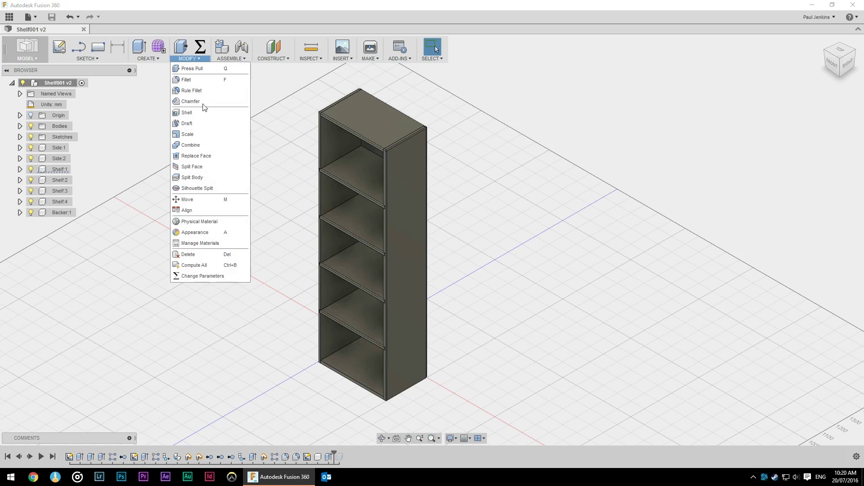
Open the Appearance library and browse the Wood (Solid) > Finished appearances.
left_click(225, 237)
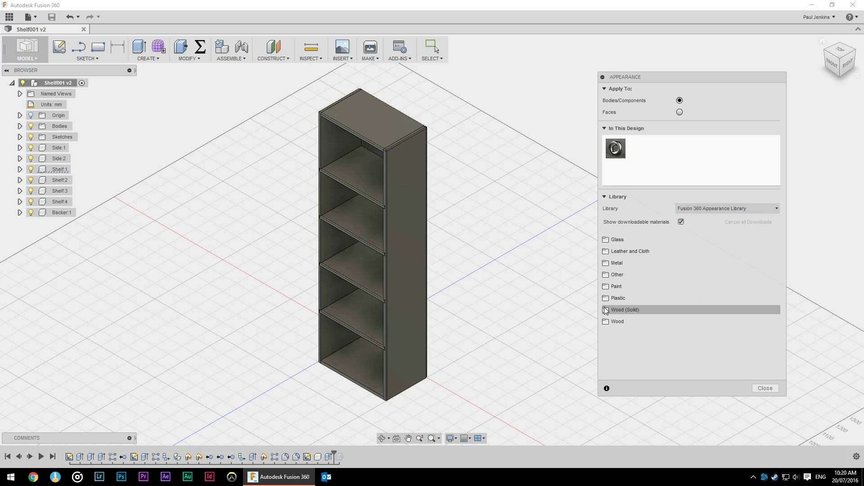
left_click(630, 309)
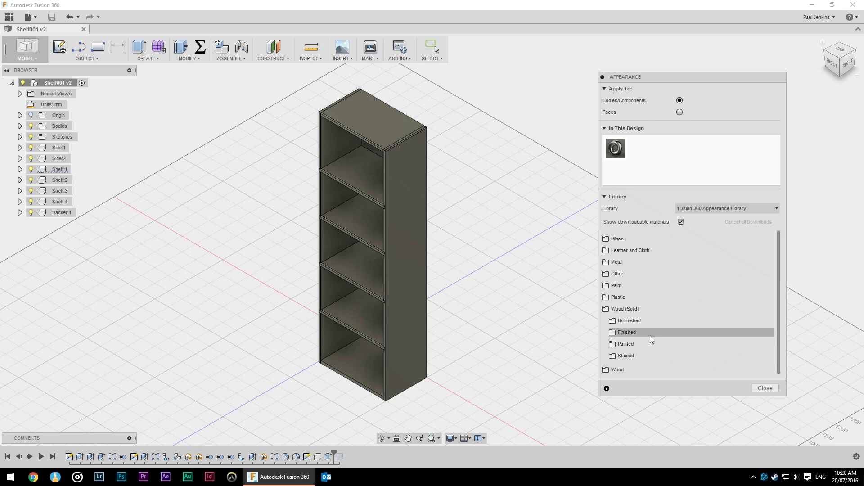
left_click(624, 333)
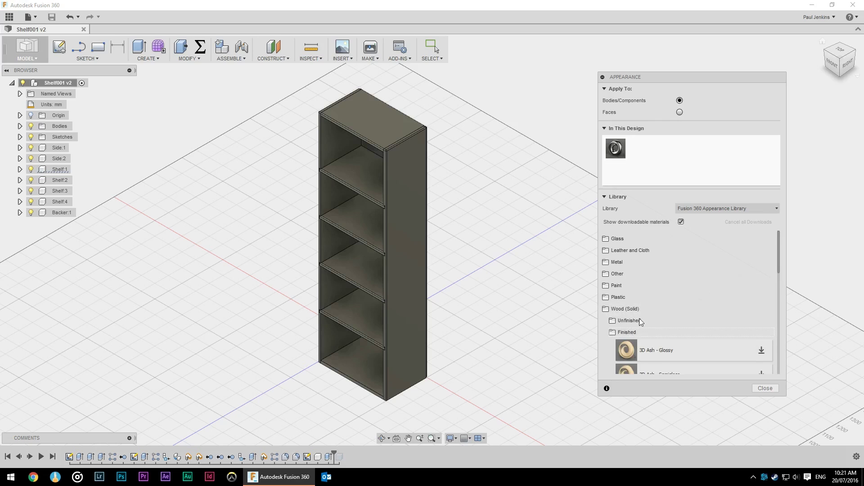
scroll(639, 318, "down", 2)
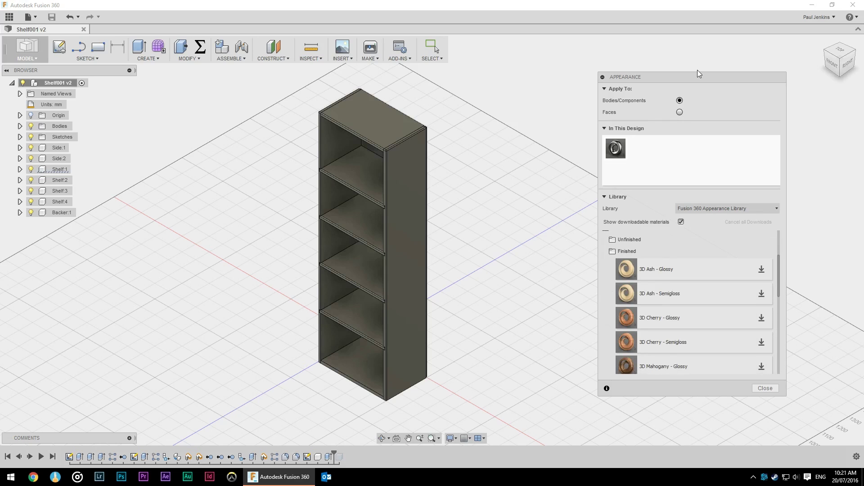
left_click_drag(699, 74, 695, 32)
scroll(713, 318, "down", 3)
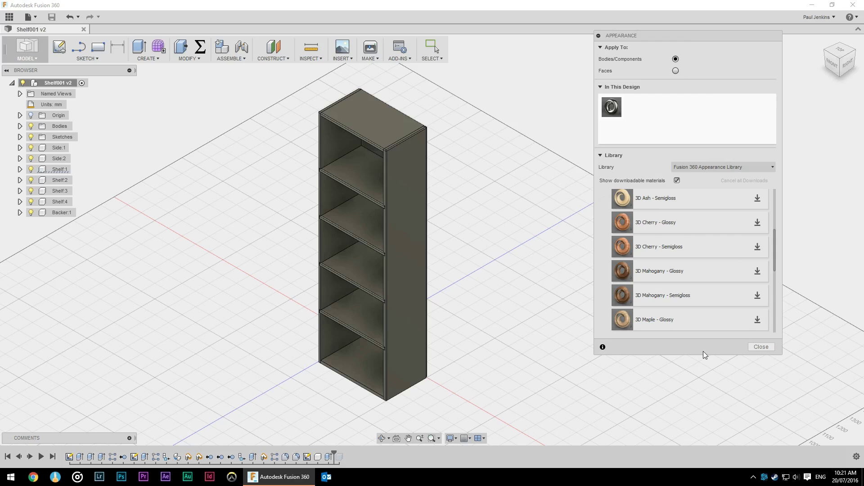
scroll(697, 312, "down", 5)
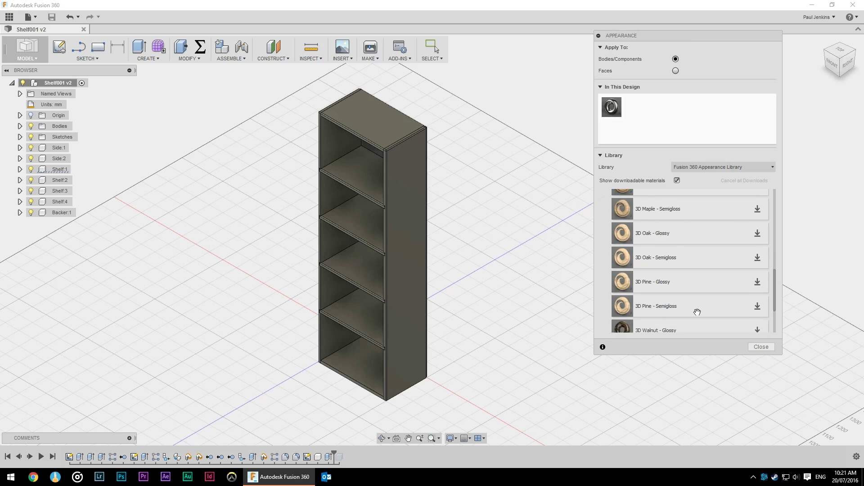
scroll(696, 310, "down", 2)
scroll(699, 302, "up", 3)
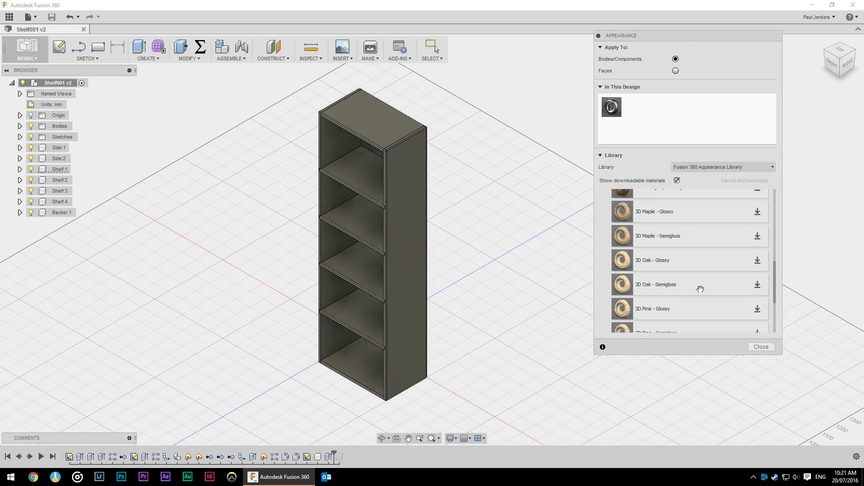
scroll(702, 289, "up", 2)
scroll(704, 295, "down", 2)
scroll(725, 281, "down", 1)
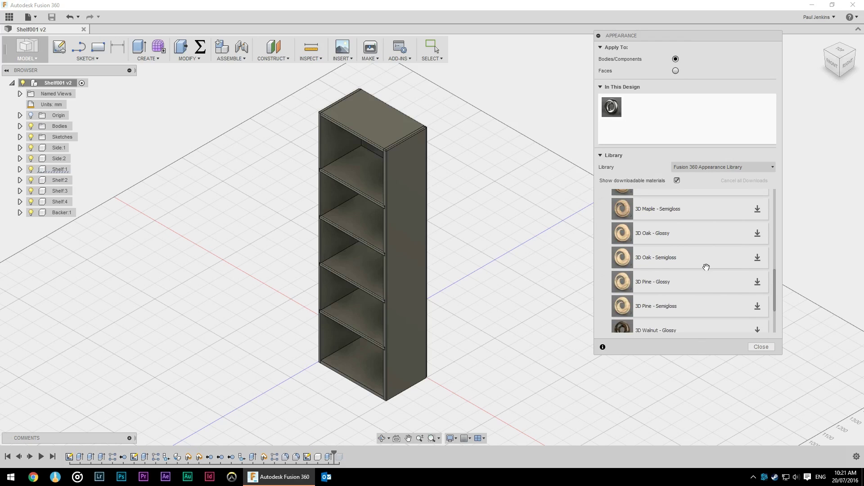
Download the 3D Maple - Semigloss appearance.
left_click(184, 59)
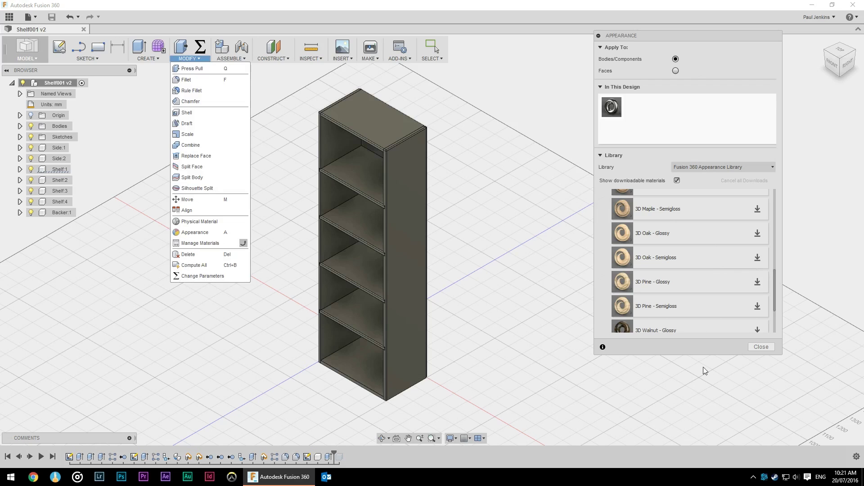
left_click(689, 348)
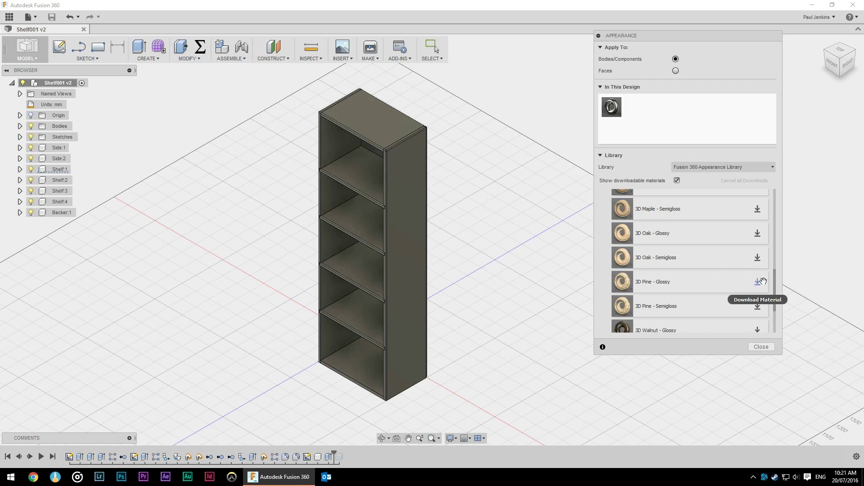
scroll(675, 277, "up", 2)
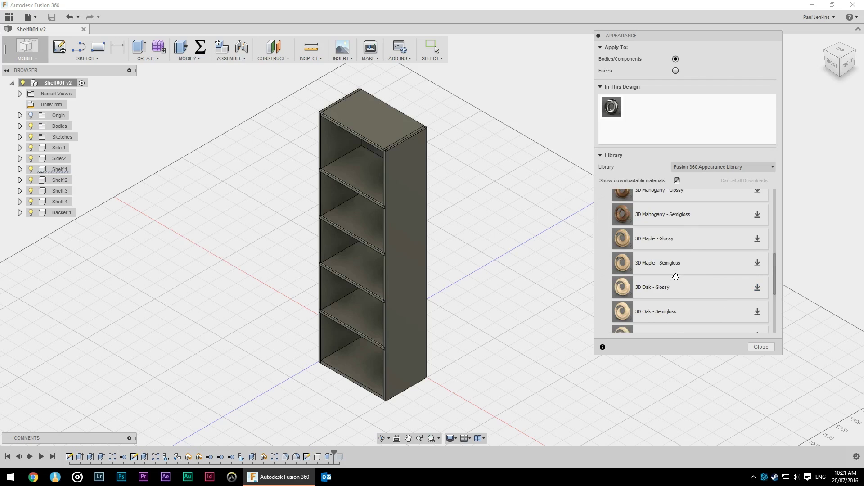
left_click(756, 264)
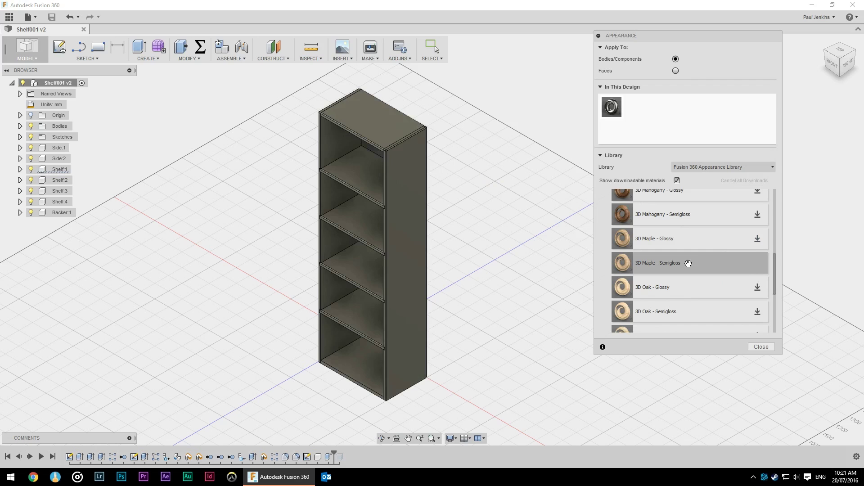
Apply 3D Maple - Semigloss to the shelves, side panel, bottom and top panels.
left_click_drag(688, 263, 344, 184)
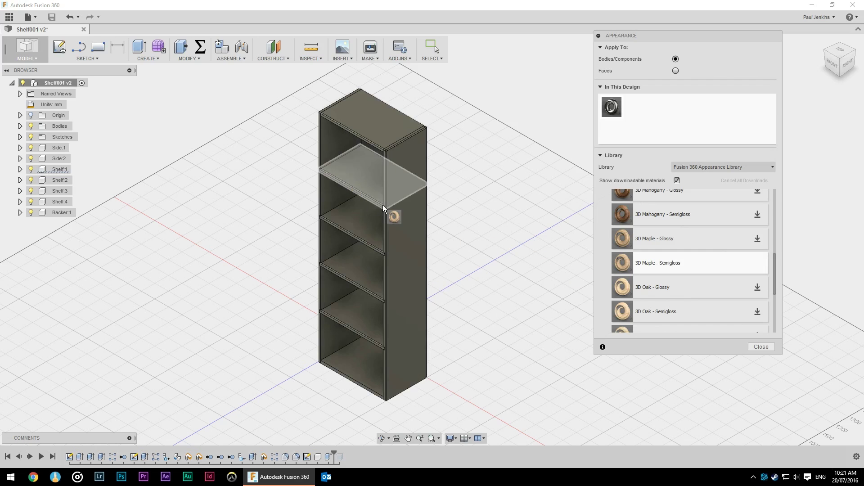
left_click_drag(382, 204, 337, 181)
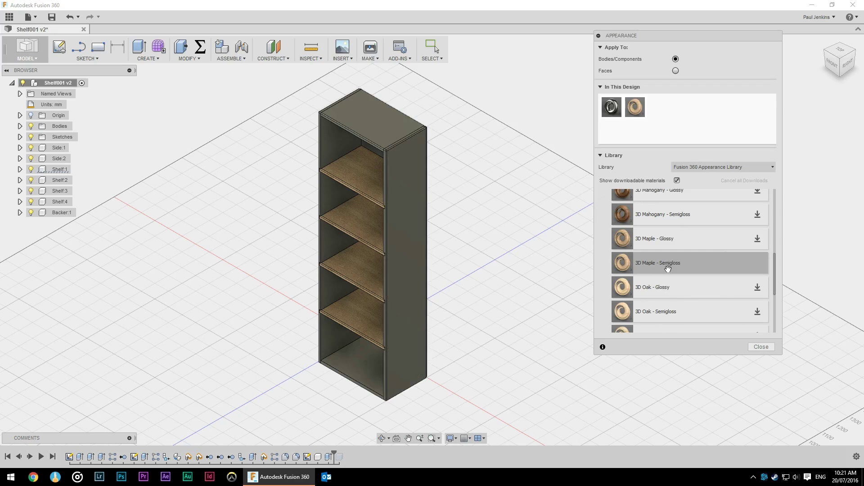
left_click_drag(668, 268, 401, 169)
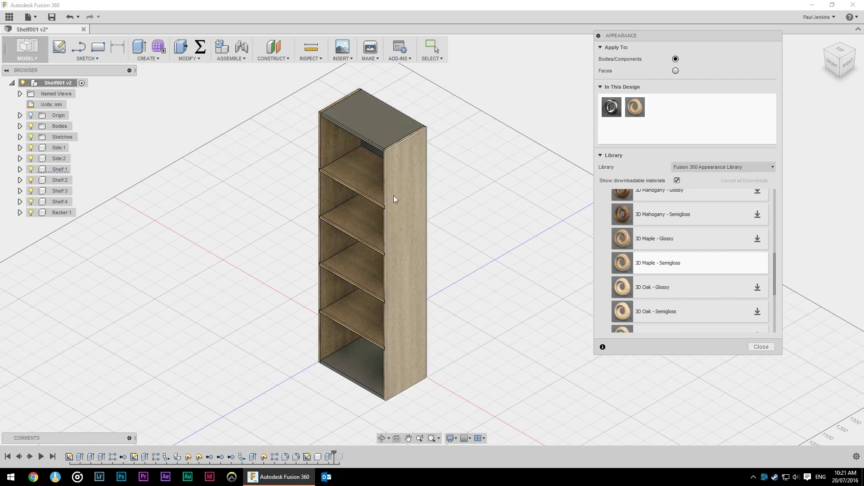
left_click_drag(707, 266, 356, 360)
left_click_drag(652, 234, 714, 299)
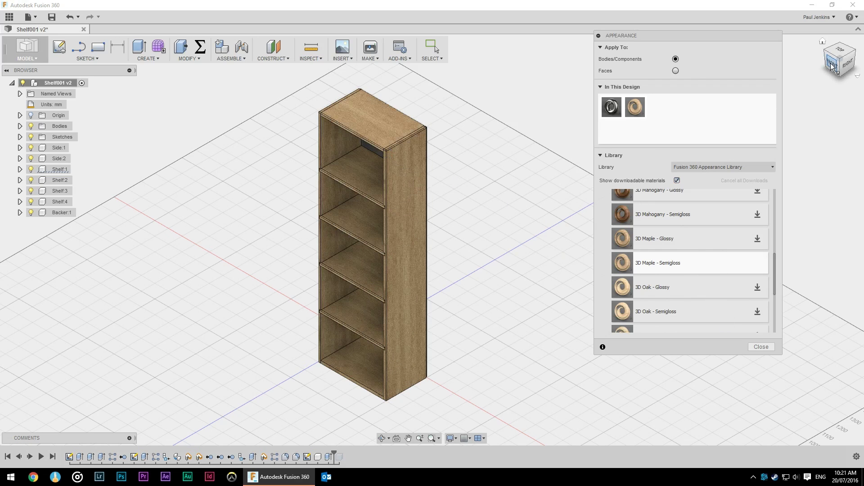
From the FRONT view, apply maple to the Backer:1 back panel, then show the workspace list.
left_click(832, 67)
left_click_drag(650, 266, 64, 215)
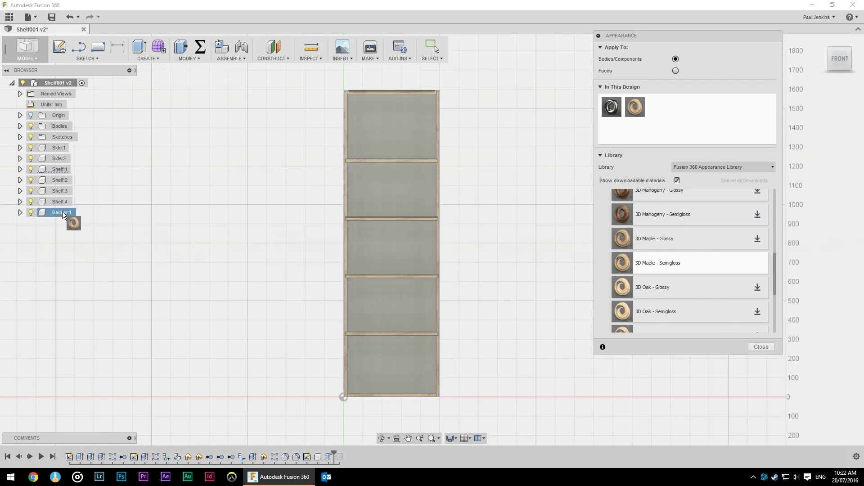
left_click_drag(62, 211, 62, 211)
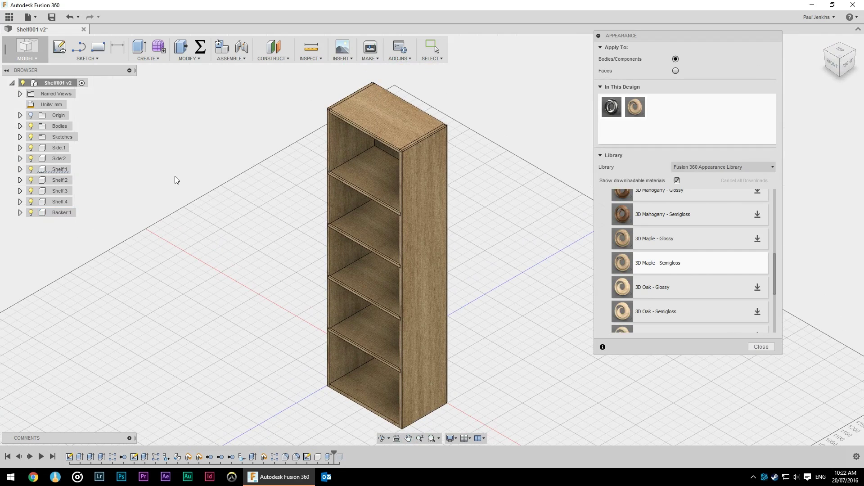
left_click(30, 58)
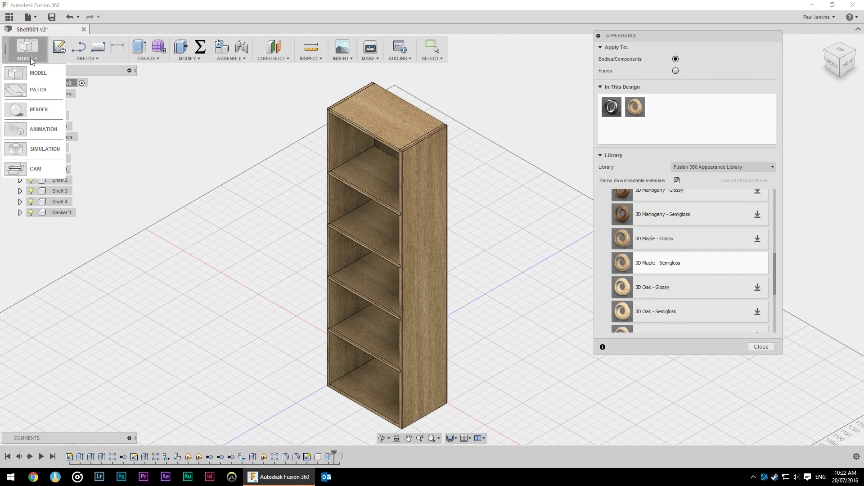
Switch to the RENDER workspace, reposition the bookcase and open Scene Settings.
left_click(33, 111)
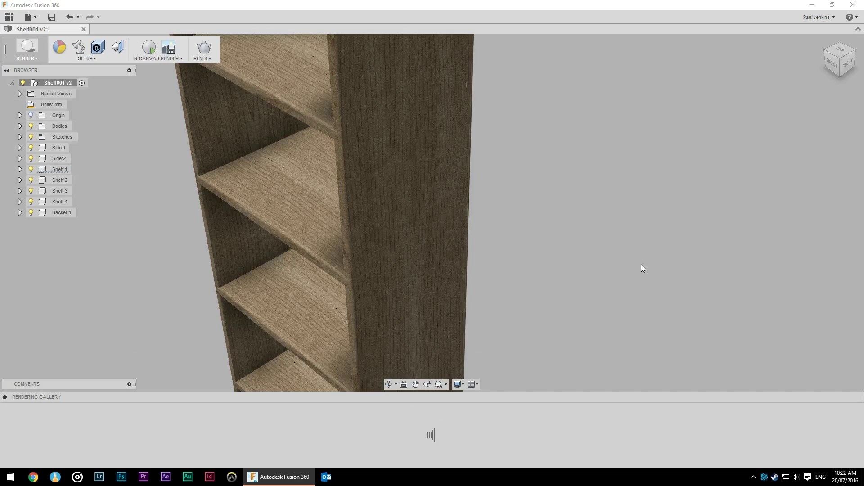
scroll(540, 265, "down", 5)
middle_click_drag(542, 260, 534, 241)
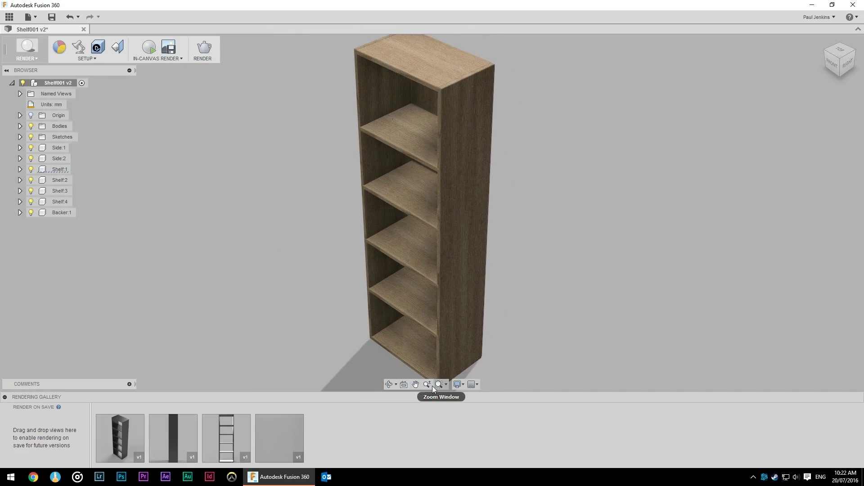
left_click(85, 54)
left_click(778, 138)
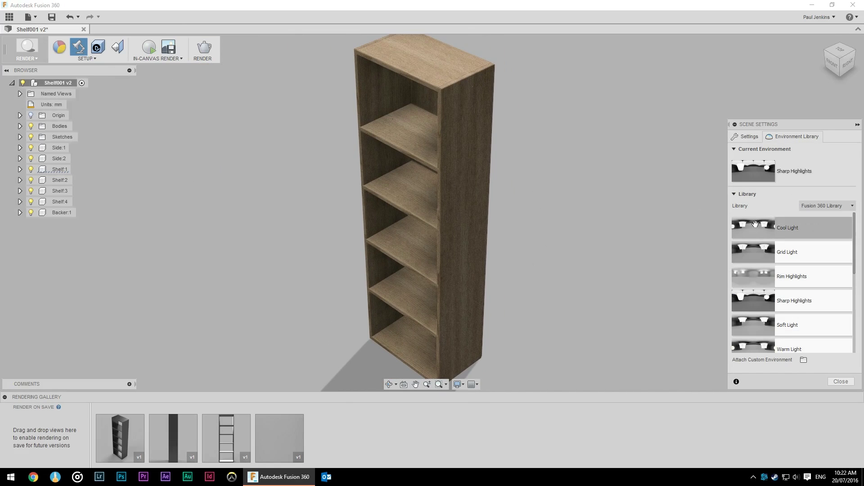
left_click(751, 137)
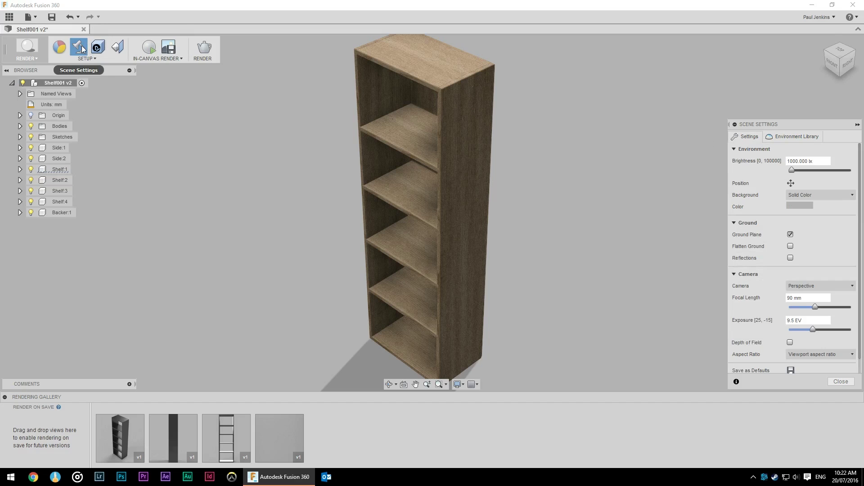
Replace Sharp Highlights with the Warm Light environment from the Environment Library.
left_click(782, 137)
scroll(777, 306, "down", 5)
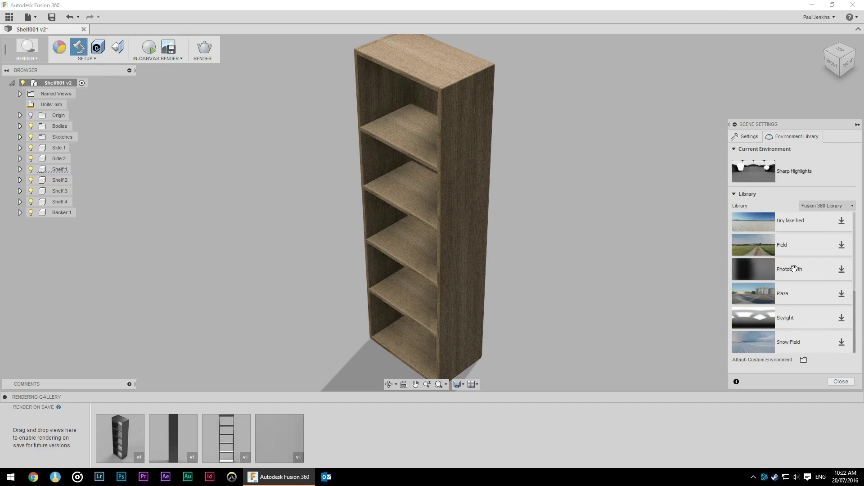
scroll(778, 275, "up", 3)
left_click_drag(804, 251, 561, 190)
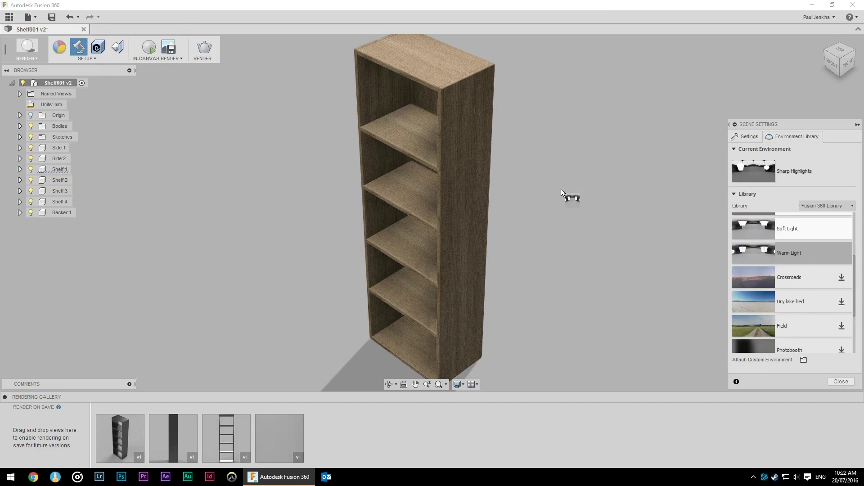
left_click_drag(487, 186, 656, 231)
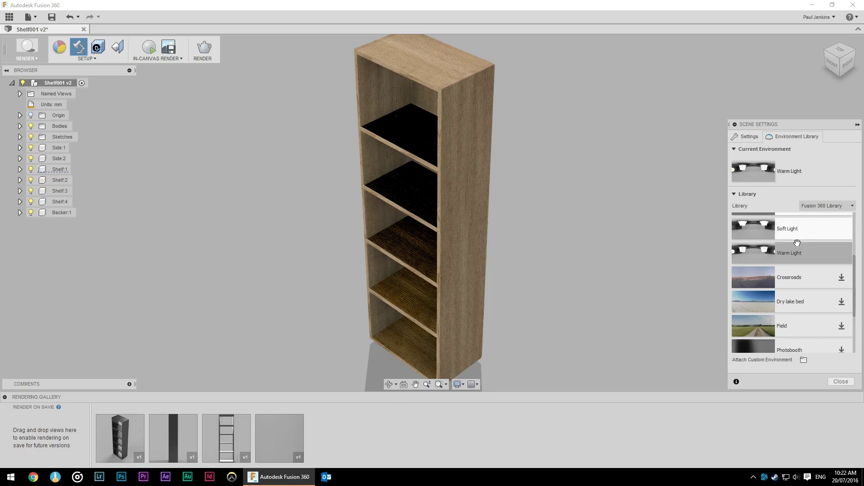
scroll(772, 252, "up", 2)
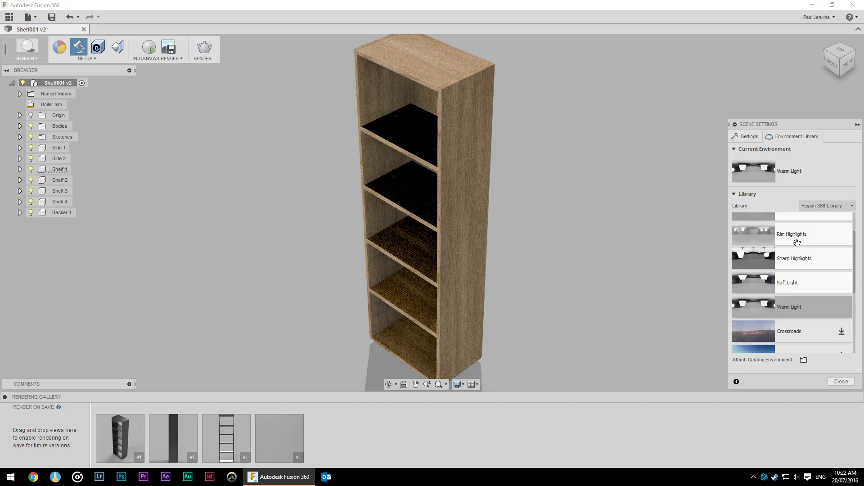
left_click(744, 136)
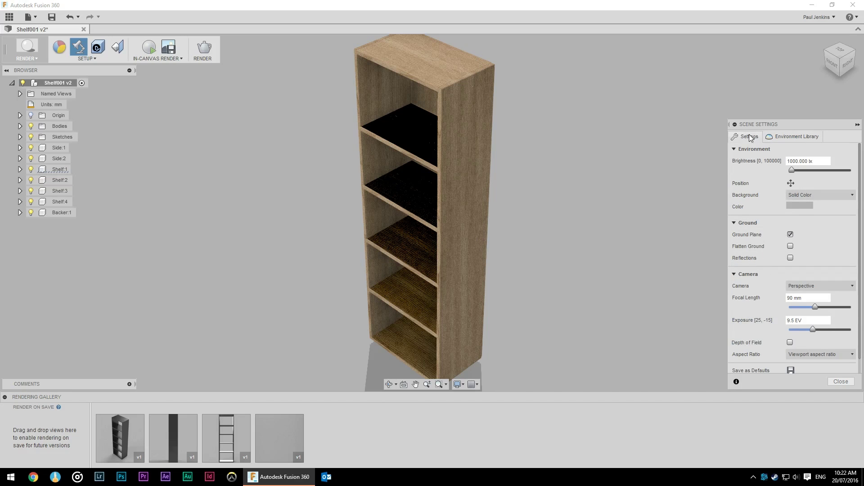
Raise the environment 400 mm and rotate the lighting around the bookcase.
left_click(791, 183)
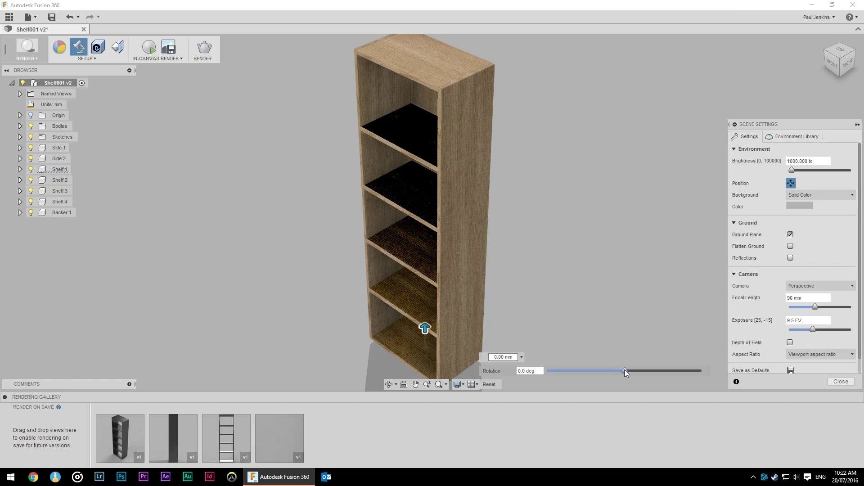
left_click_drag(425, 329, 407, 332)
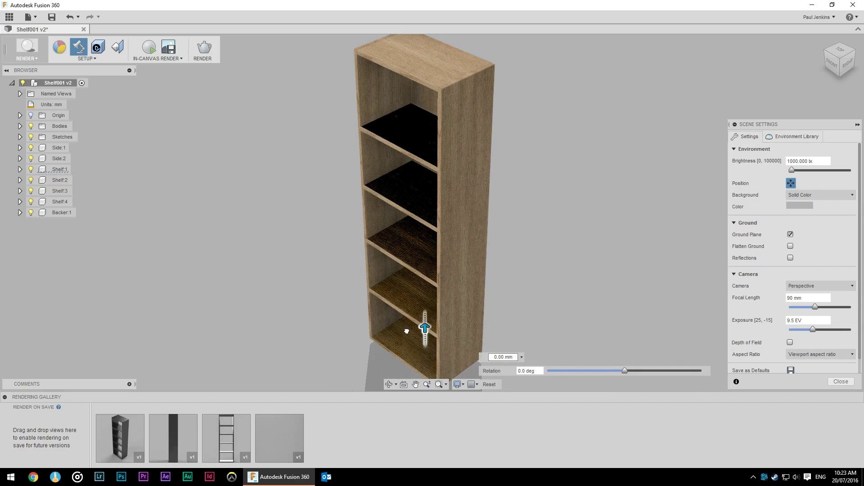
left_click_drag(625, 371, 703, 367)
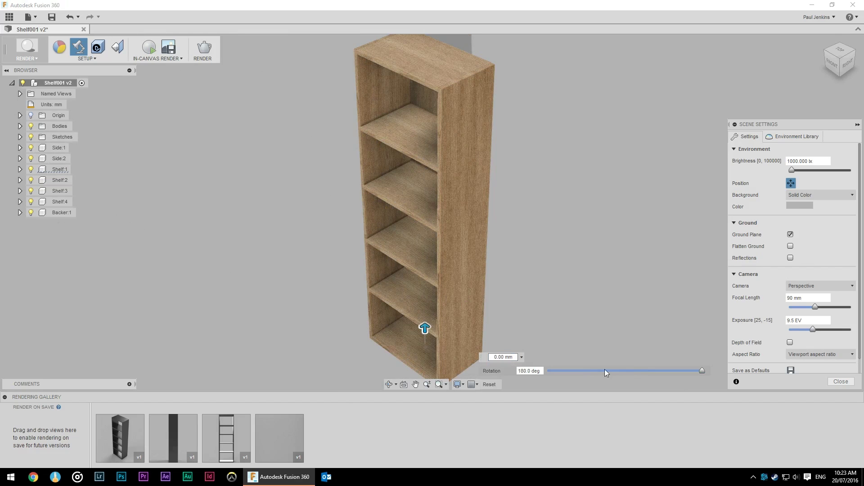
left_click(840, 381)
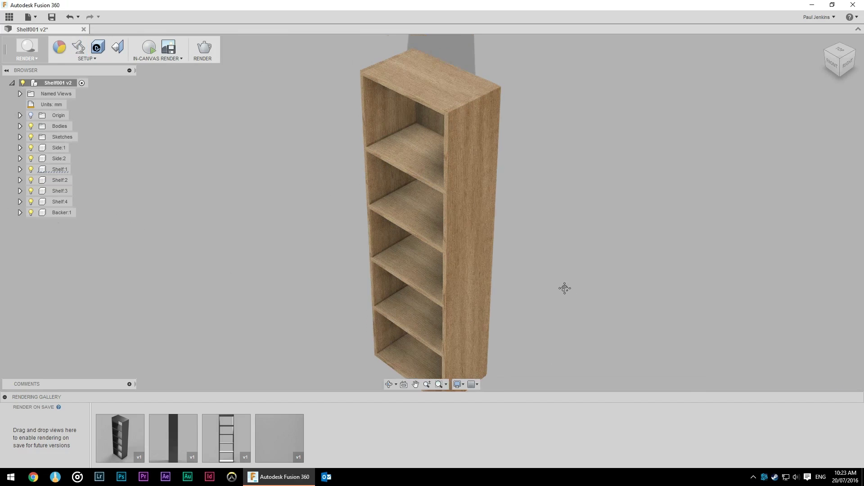
middle_click_drag(564, 288, 581, 265)
scroll(562, 266, "up", 2)
scroll(566, 240, "down", 3)
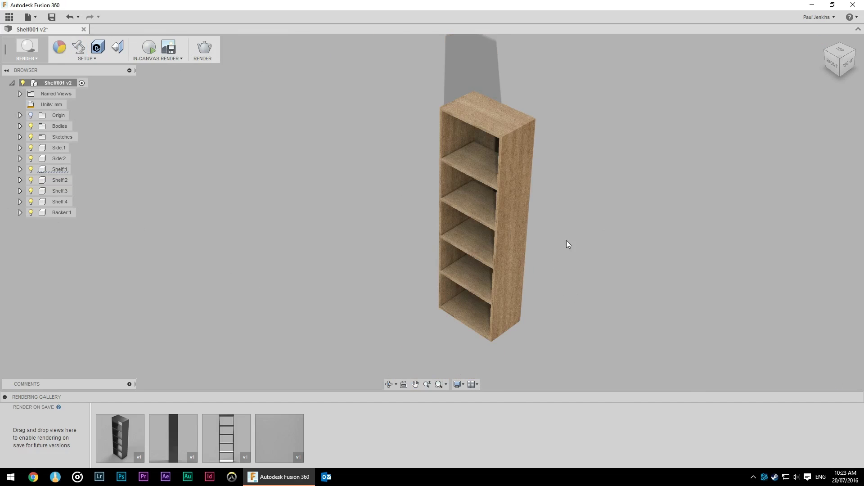
scroll(543, 288, "up", 1)
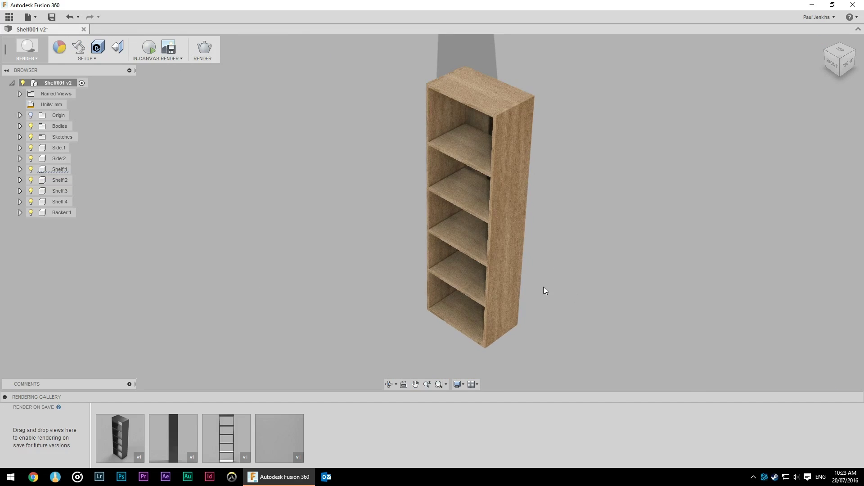
In Scene Settings, try the Orthographic camera, then return to Perspective.
left_click(79, 47)
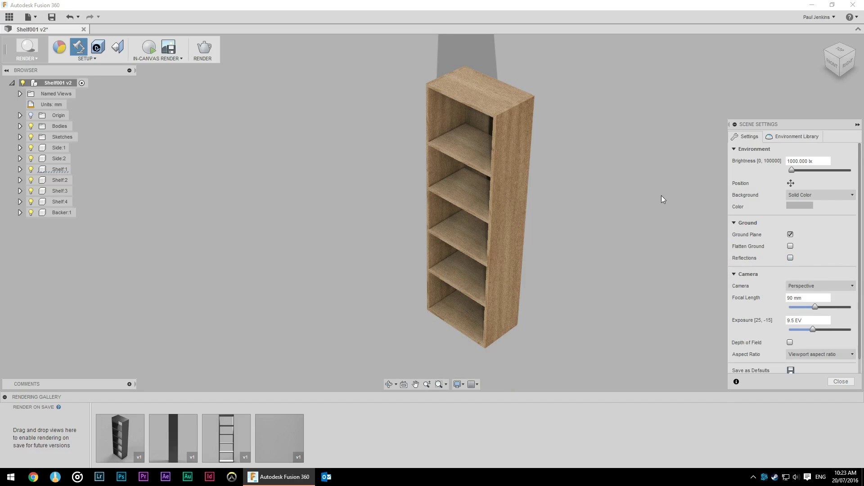
left_click(805, 287)
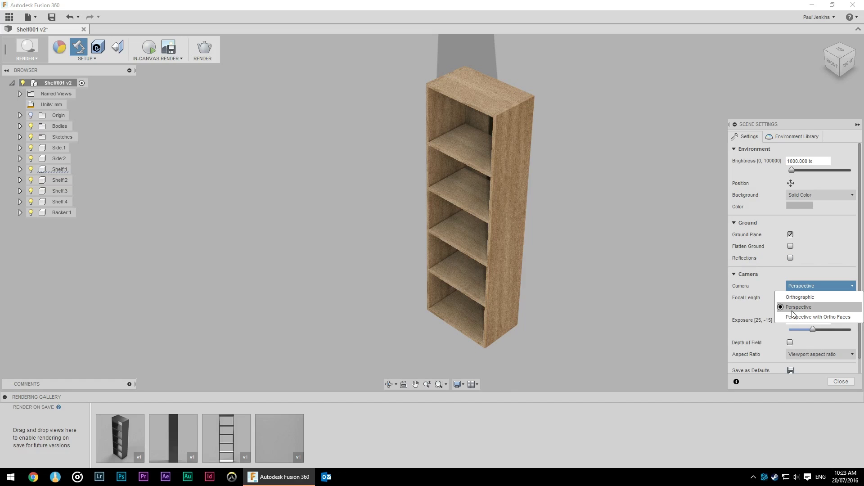
left_click(794, 298)
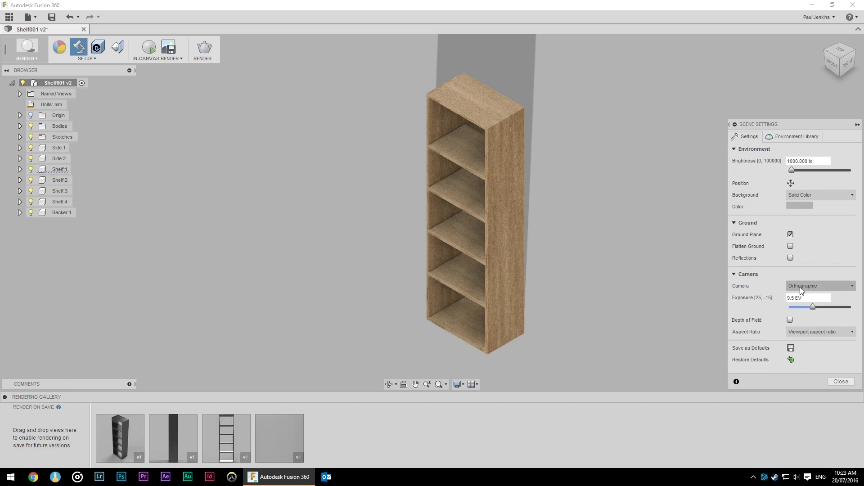
left_click(800, 287)
left_click(806, 307)
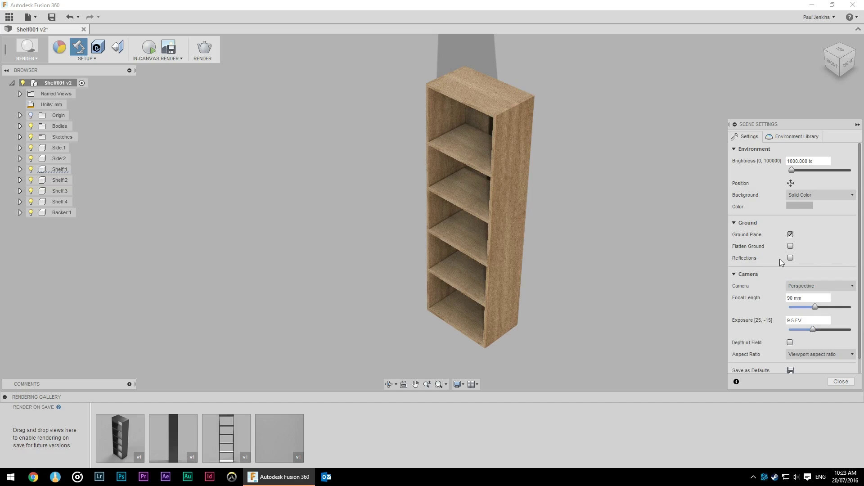
Set the camera focal length to 16mm, then 90, and finally 100.
key("shift+Home")
type("16mm")
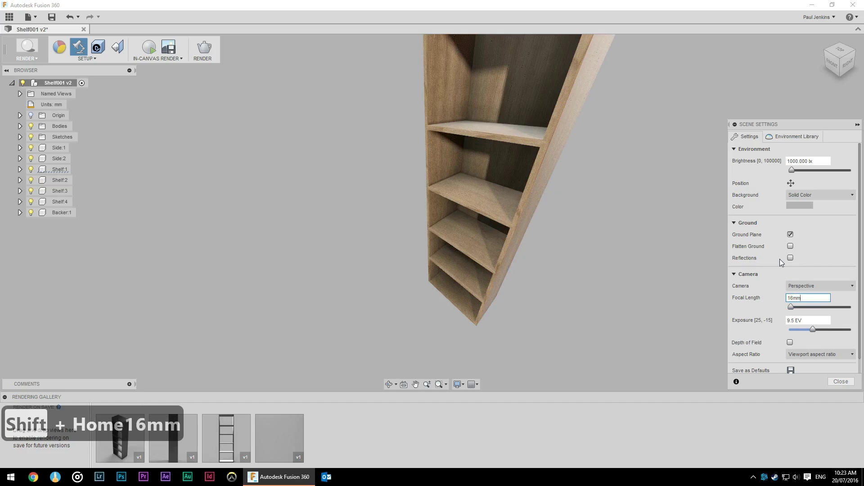
key("Return")
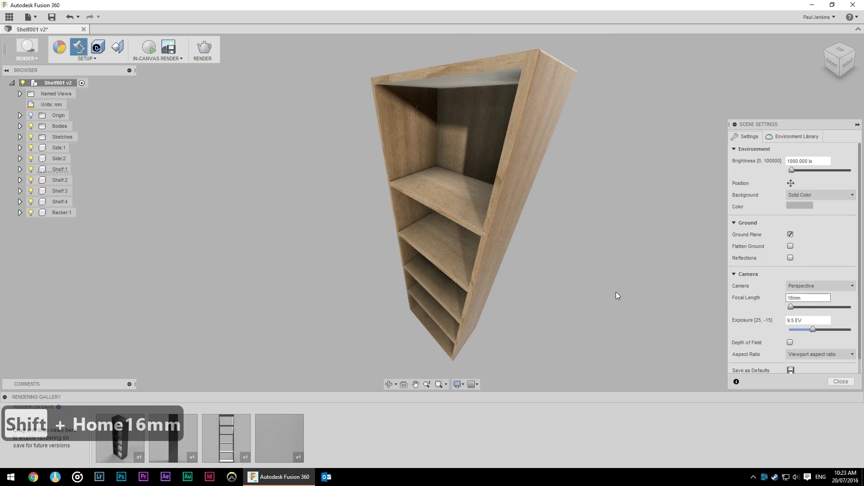
type("90")
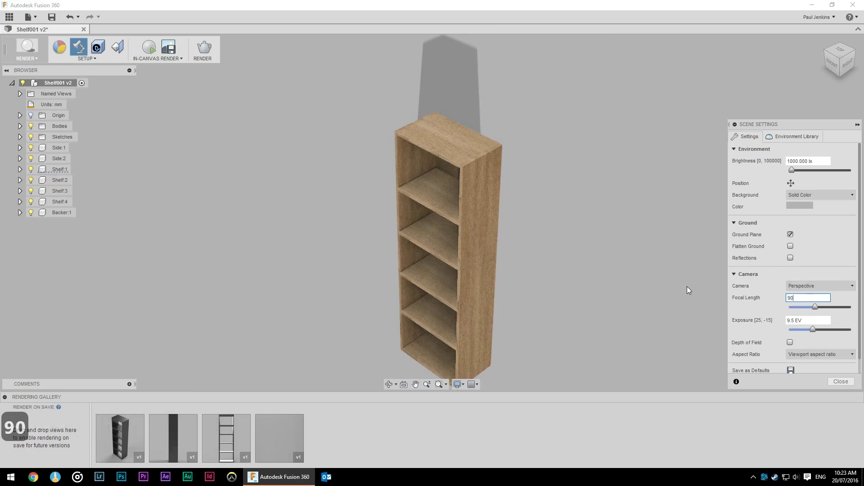
key("shift+Home")
type("100")
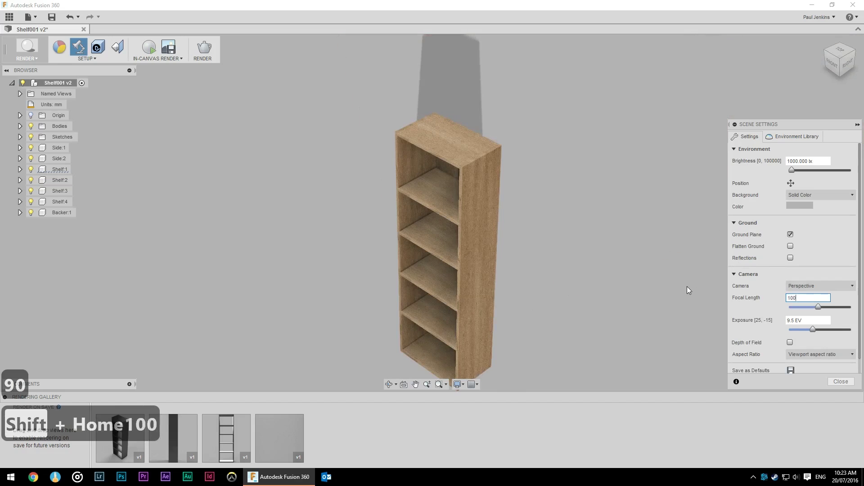
left_click(531, 222)
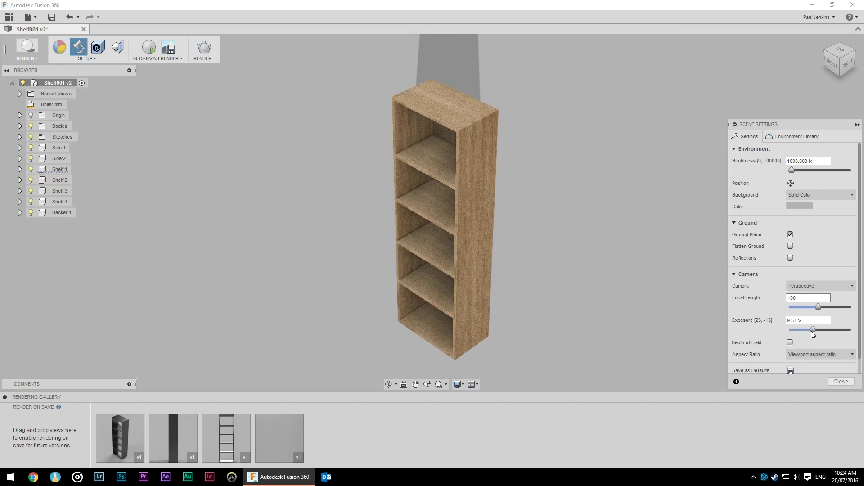
Set exposure to 9.2 EV and enable Depth of Field, accepting the ray tracing warning.
left_click(812, 331)
left_click_drag(812, 332, 812, 332)
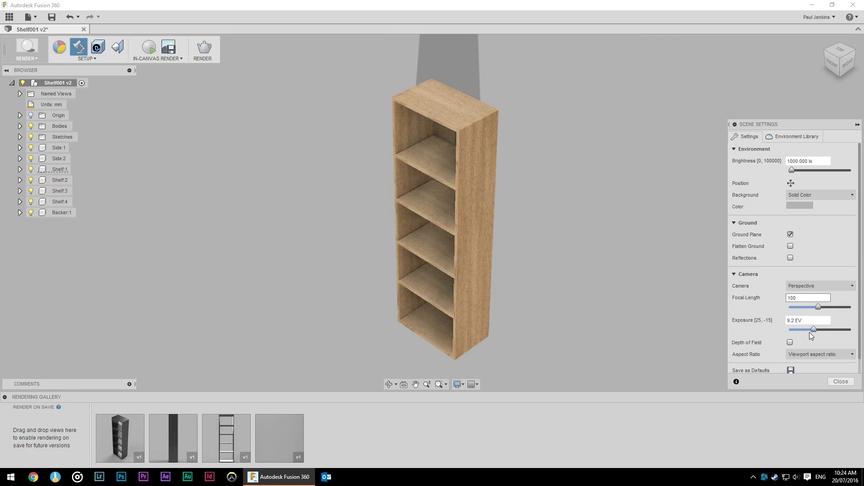
left_click(790, 343)
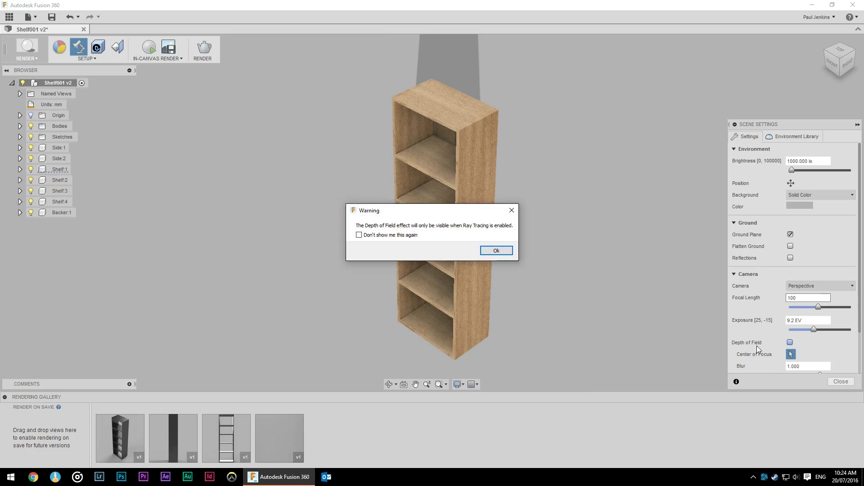
left_click(496, 251)
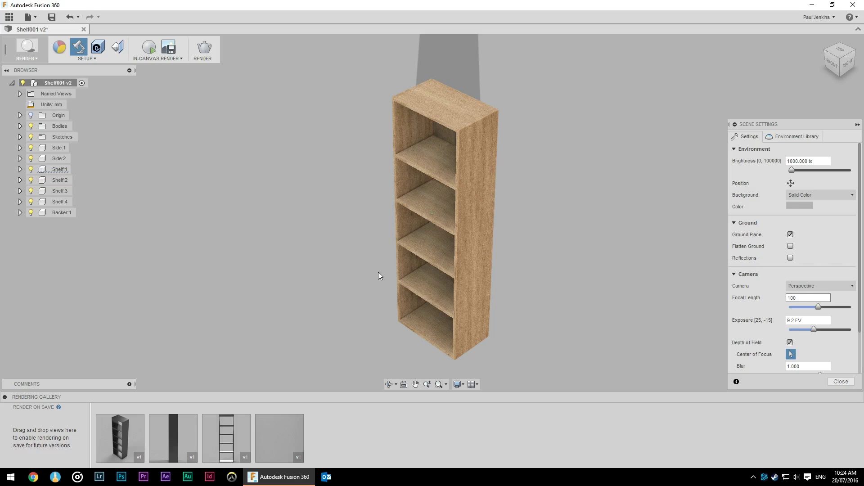
scroll(844, 238, "down", 3)
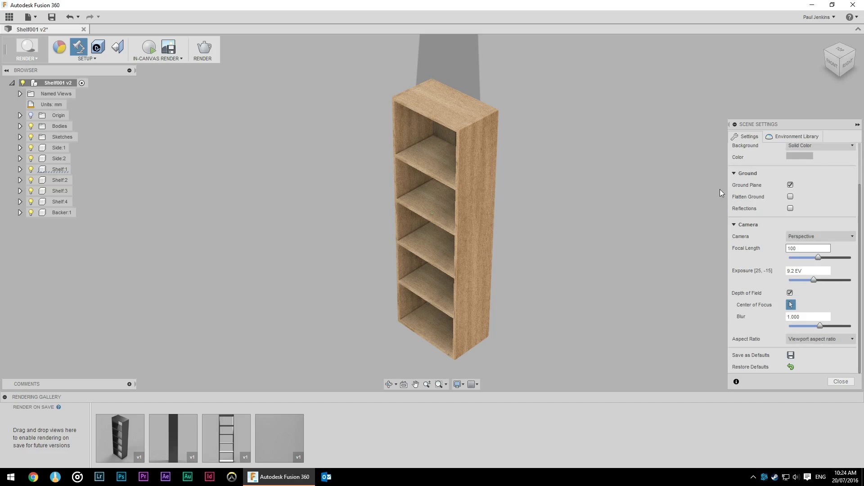
Reset to Home, snap to the front-right ViewCube edge, then orbit and roll to face the shelves.
left_click(389, 384)
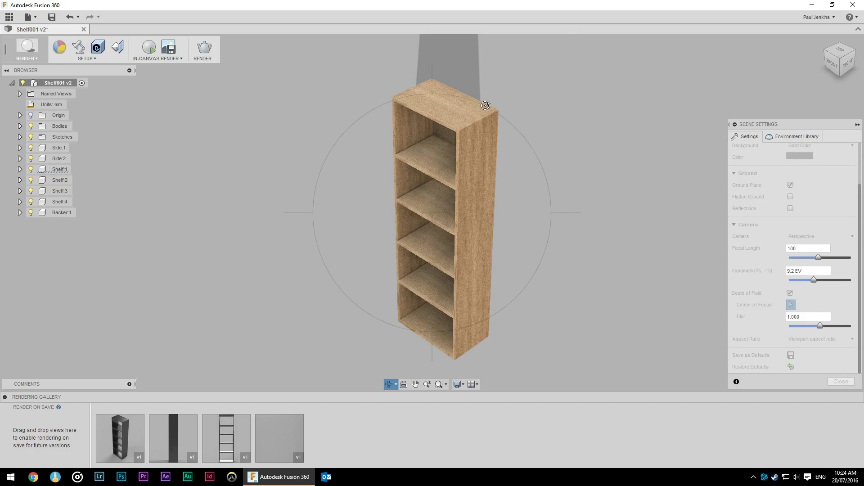
left_click_drag(518, 171, 540, 203)
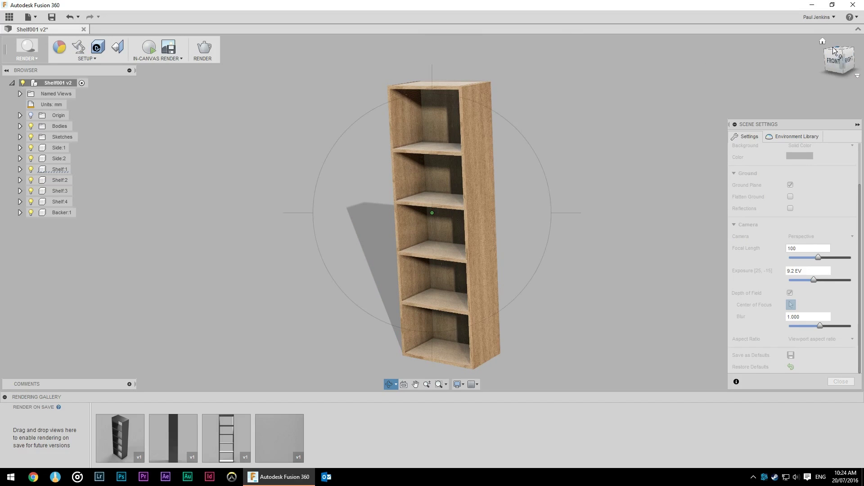
key("Escape")
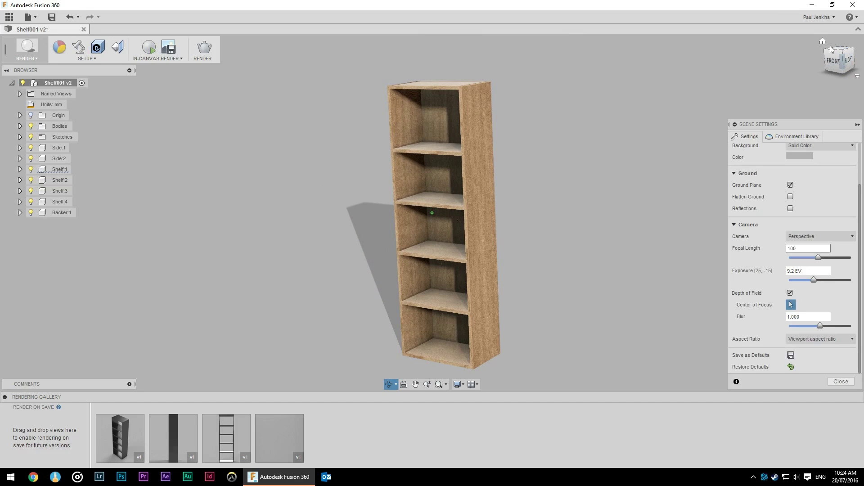
left_click(823, 41)
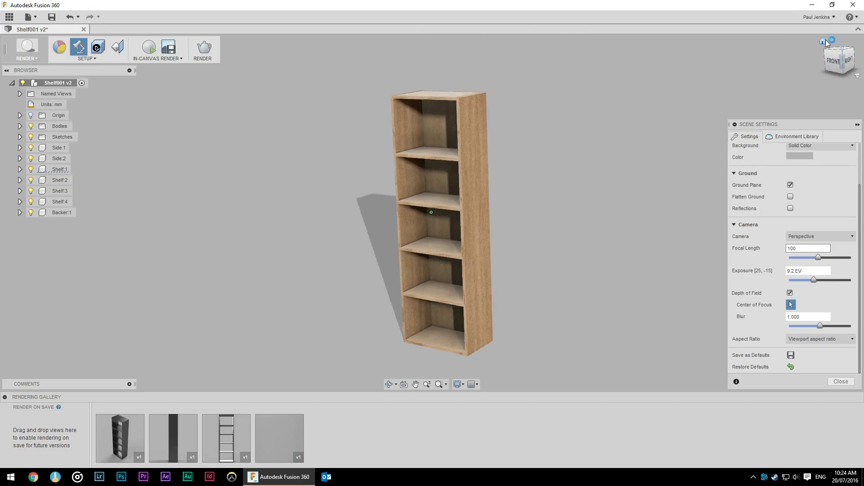
left_click(840, 71)
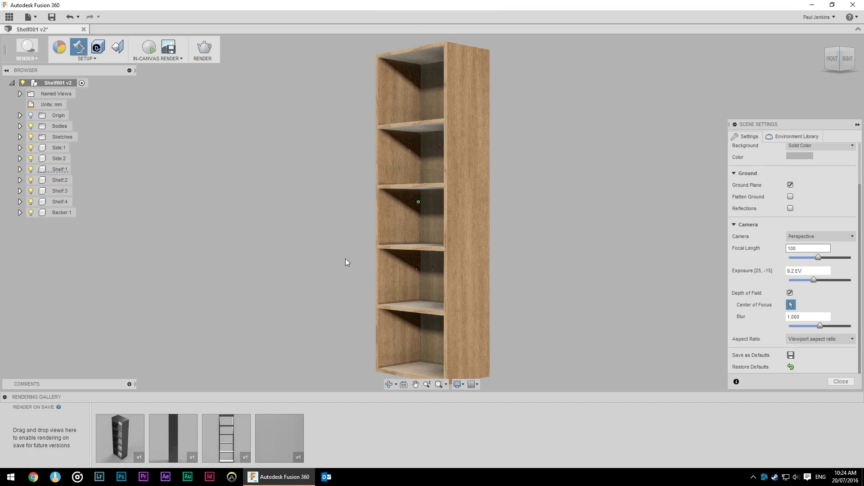
left_click(389, 384)
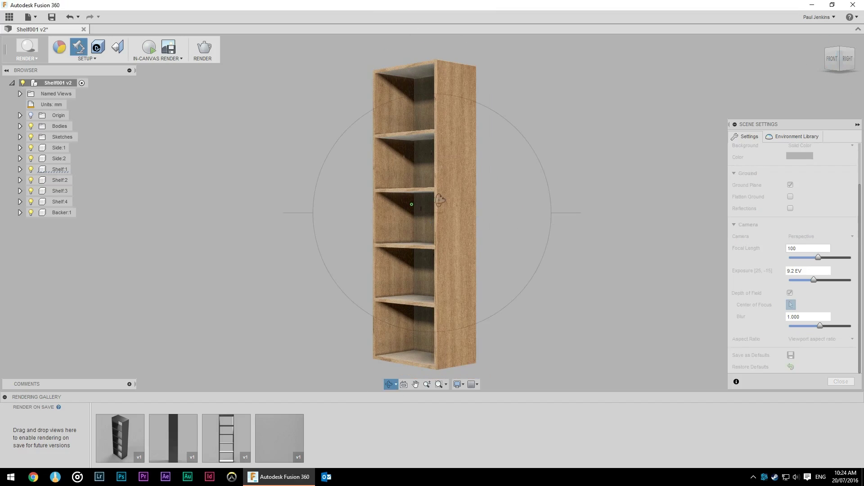
left_click_drag(441, 197, 444, 203)
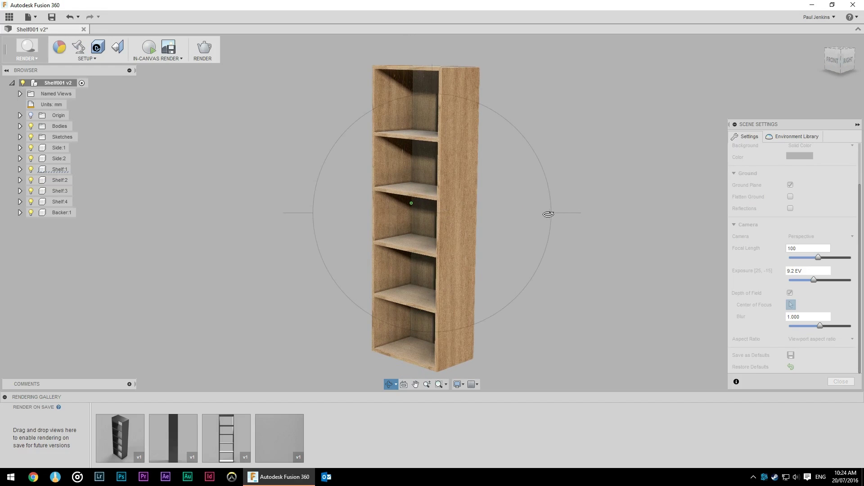
left_click_drag(555, 224, 557, 222)
left_click_drag(471, 257, 483, 253)
Download 3D Walnut - Glossy, try it on the bookcase sides, then undo it.
key("Escape")
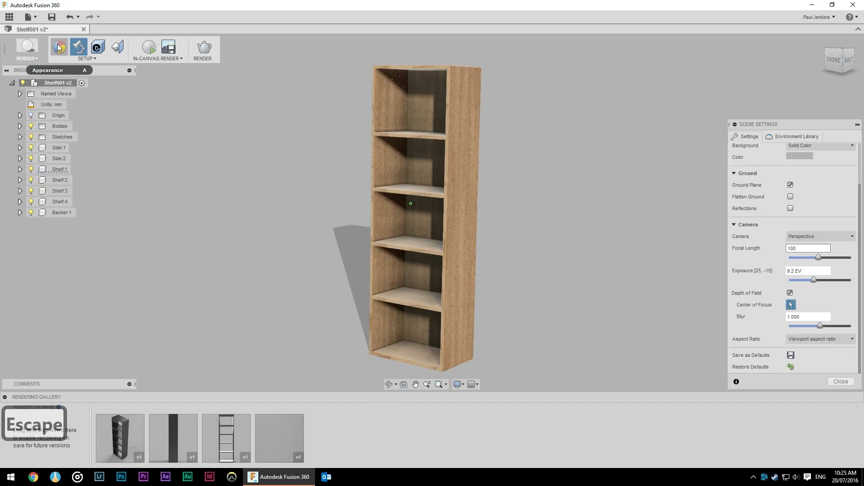
left_click(59, 46)
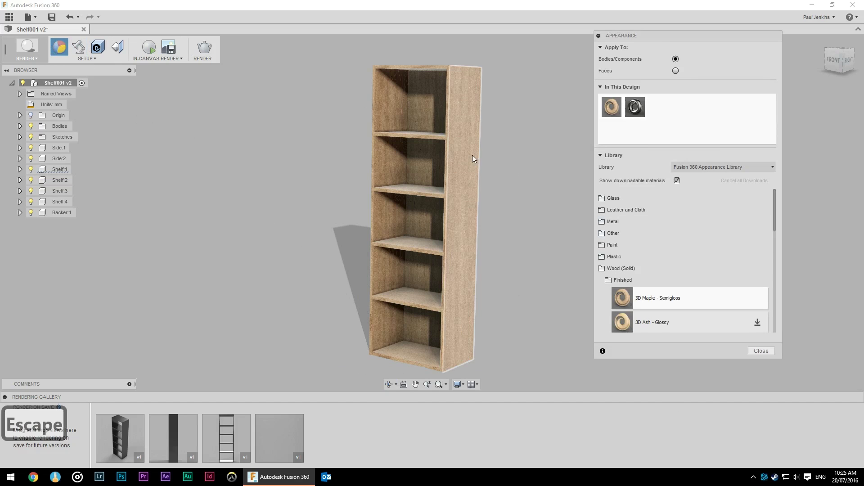
scroll(720, 283, "down", 6)
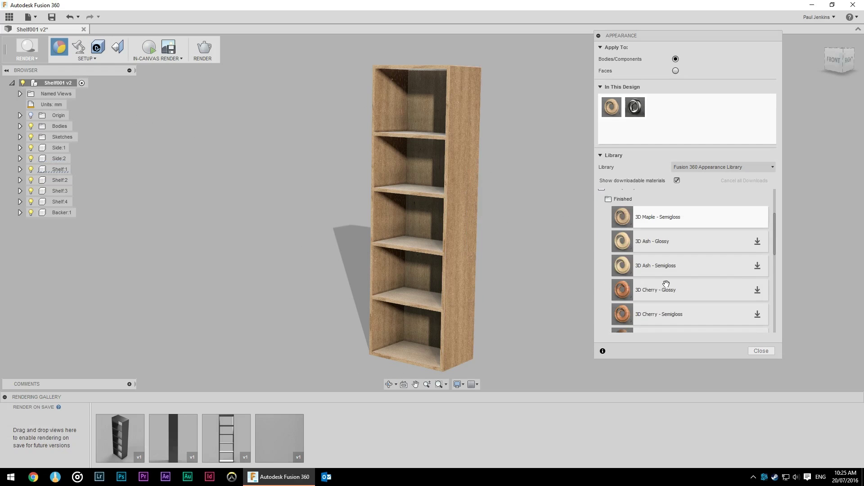
scroll(761, 287, "down", 1)
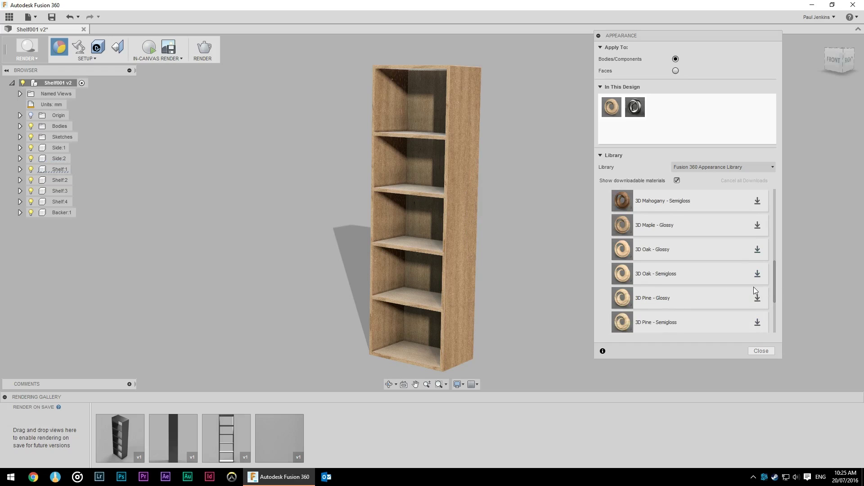
scroll(753, 287, "down", 3)
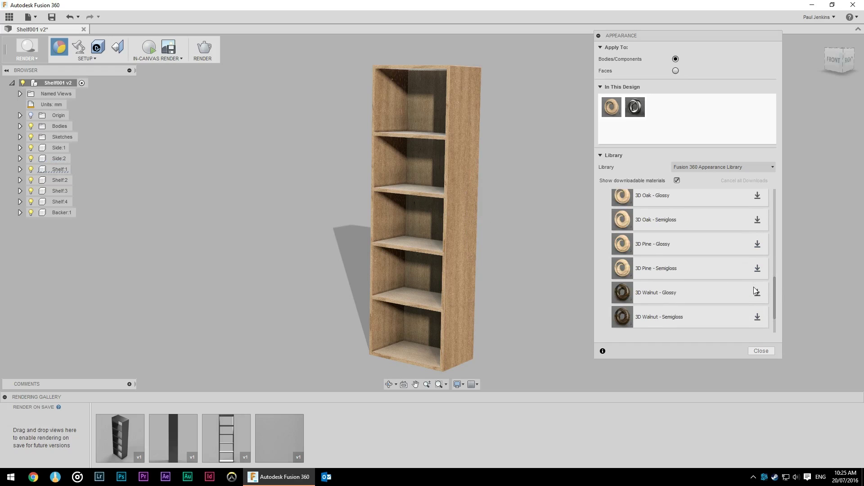
left_click(757, 265)
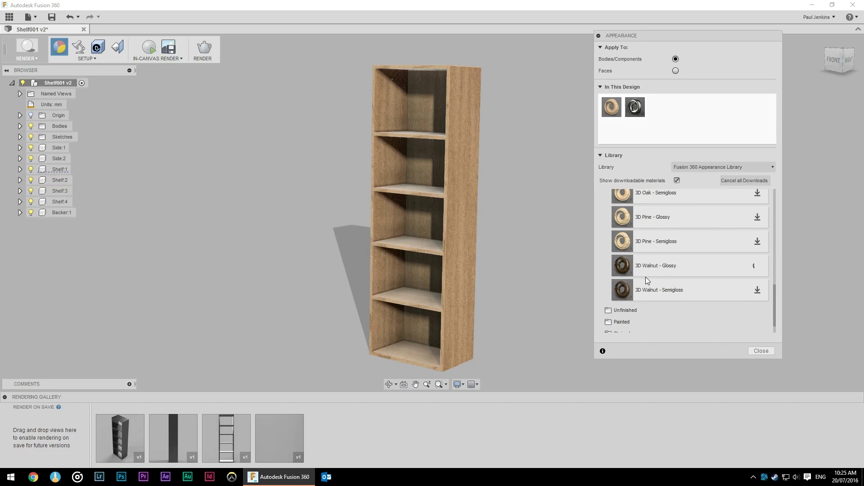
left_click_drag(645, 274, 450, 210)
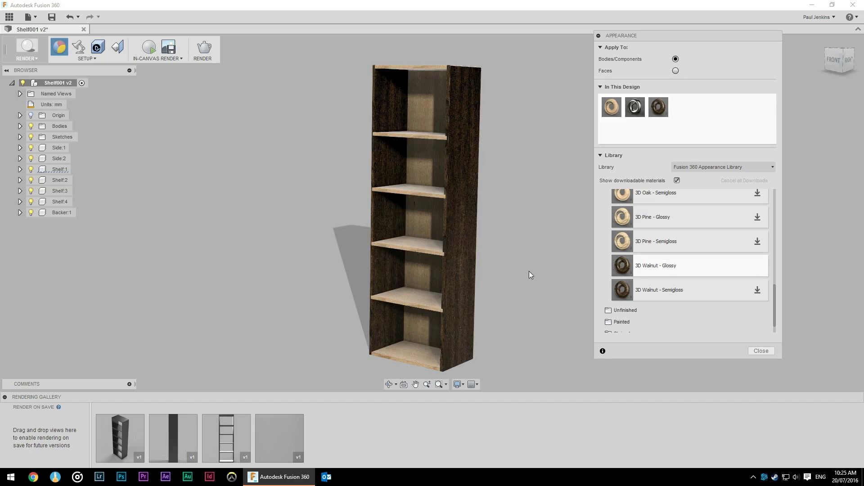
key("ctrl+z")
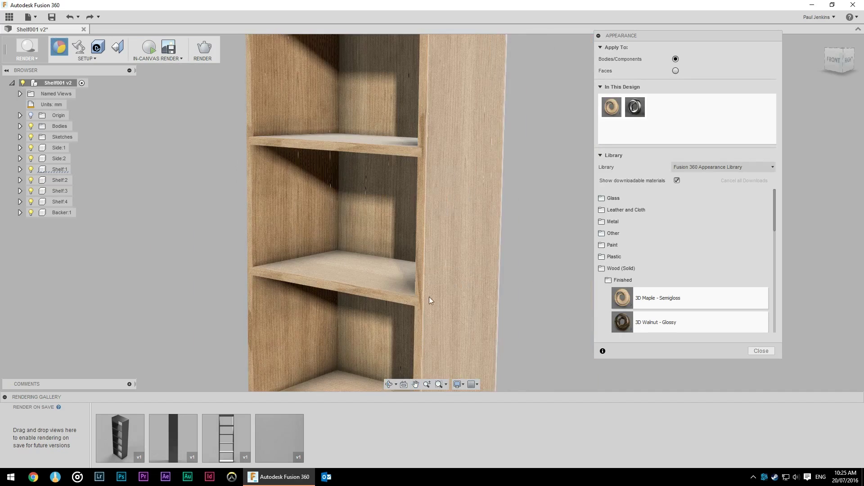
middle_click_drag(553, 226, 545, 126, "shift")
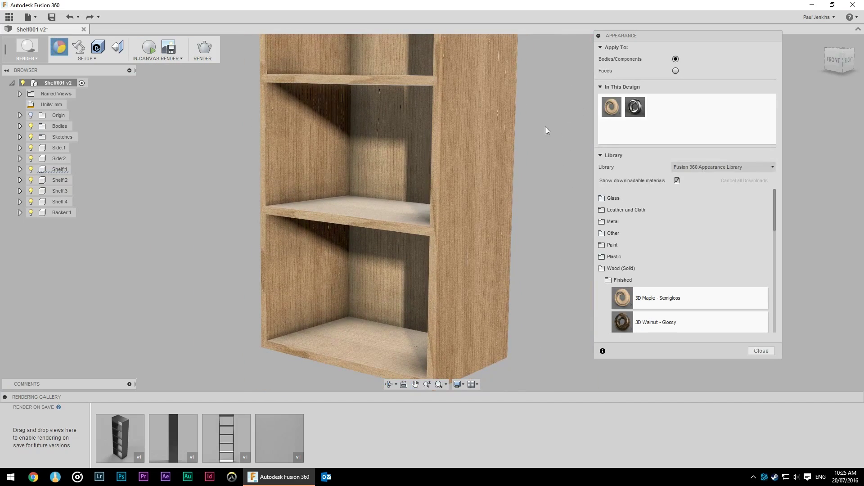
left_click(85, 59)
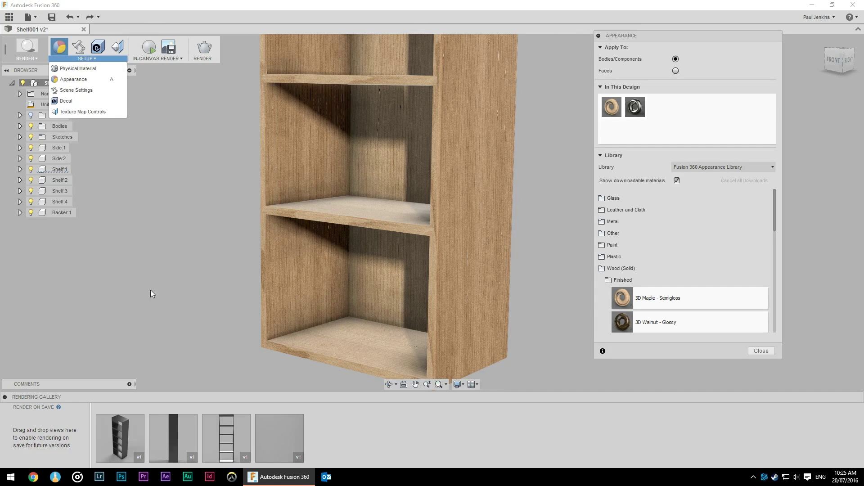
left_click(23, 59)
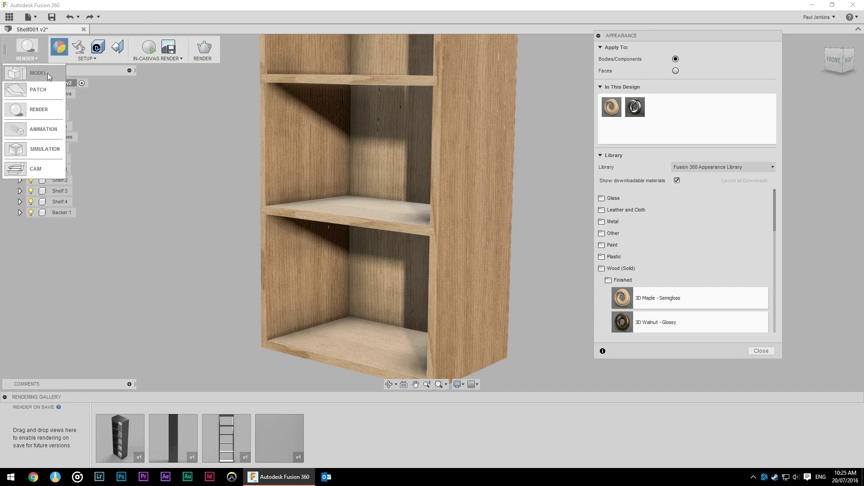
left_click(48, 73)
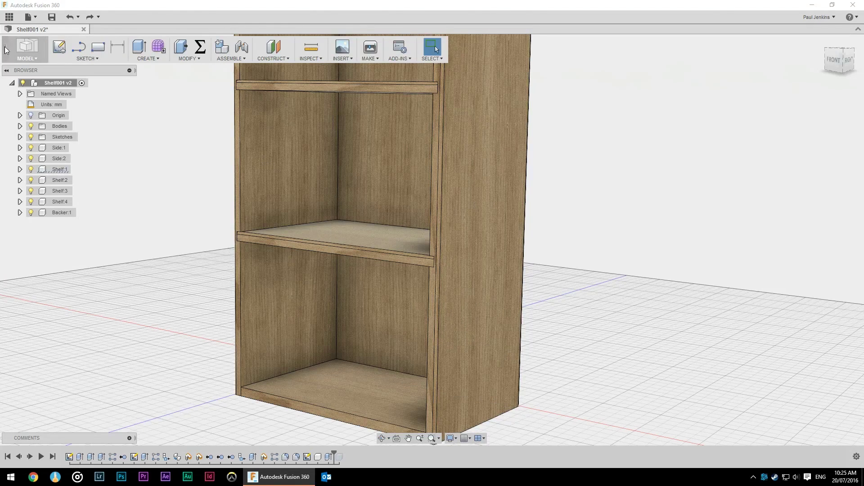
left_click(198, 58)
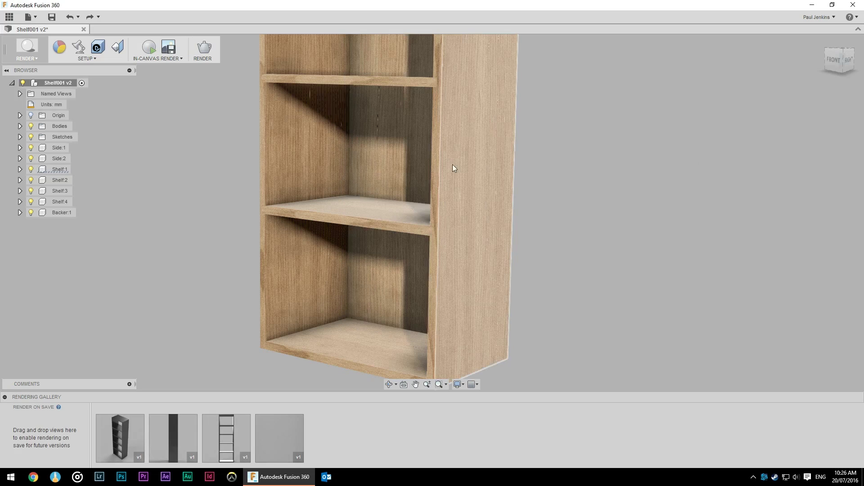
key("a")
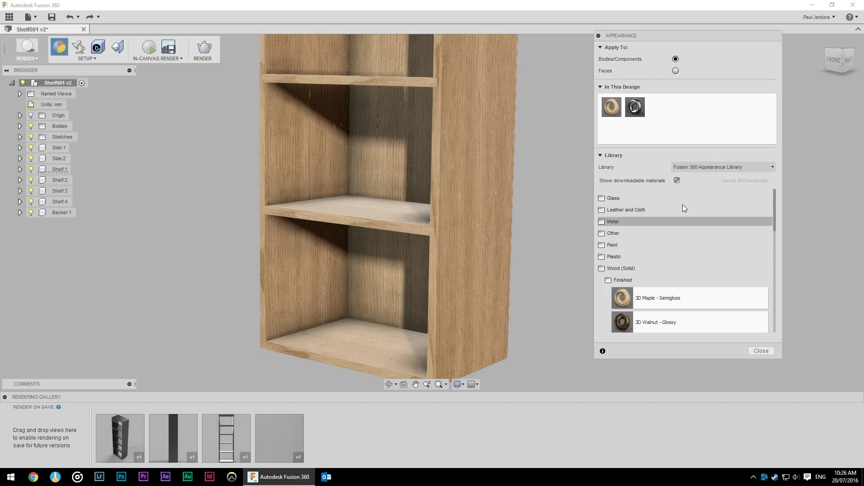
Add the Wood > Unfinished > Pine appearance to the design.
left_click(600, 270)
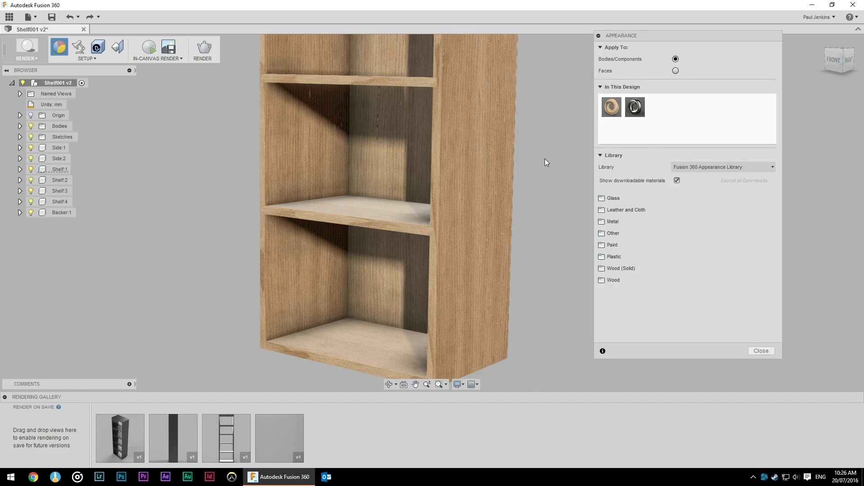
left_click(600, 280)
left_click(630, 304)
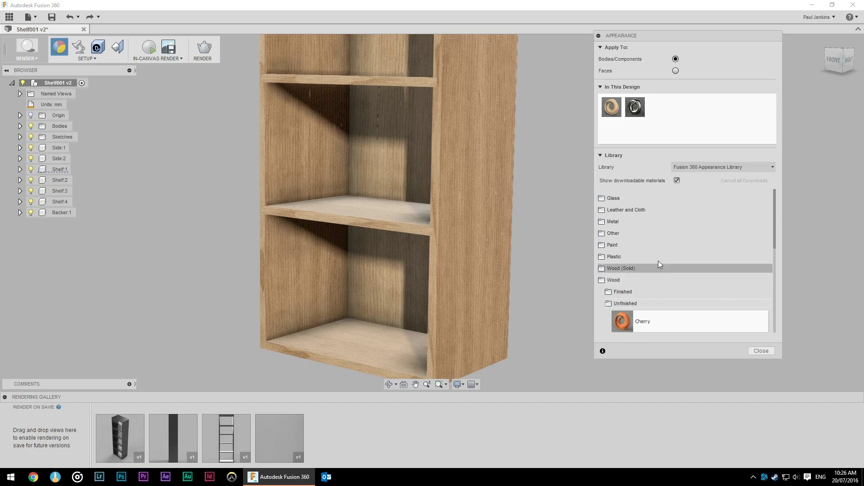
scroll(658, 261, "down", 3)
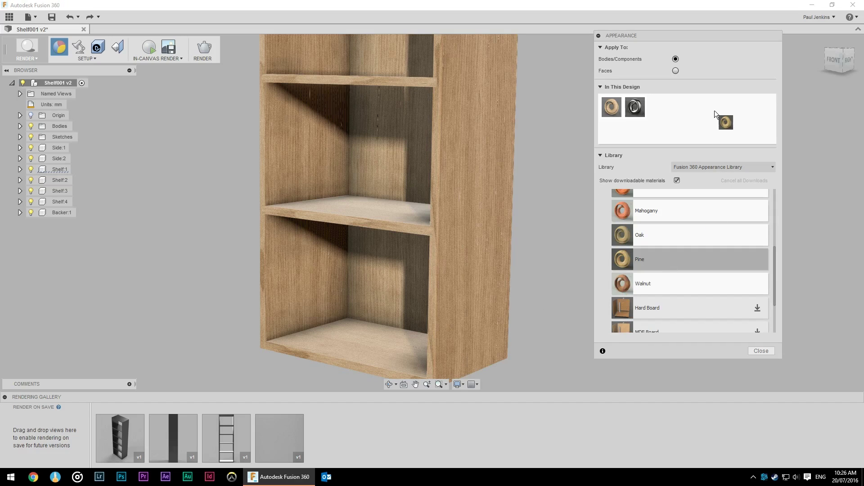
left_click_drag(714, 110, 714, 112)
scroll(643, 248, "up", 5)
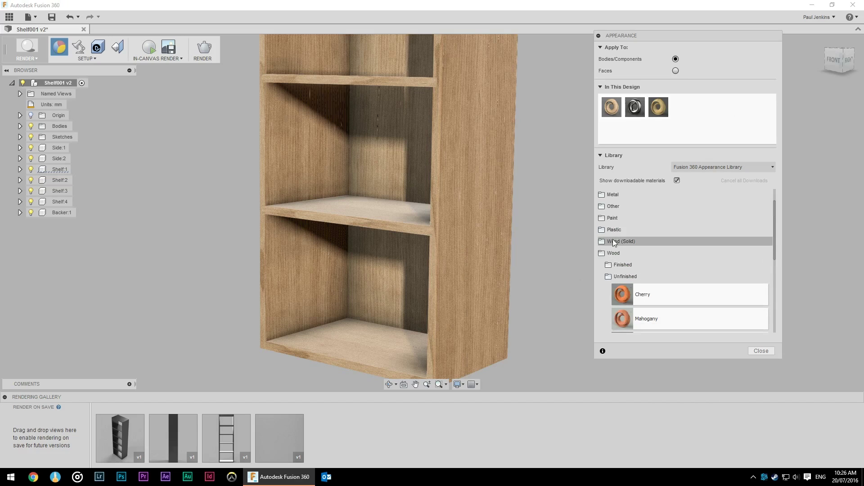
left_click(613, 253)
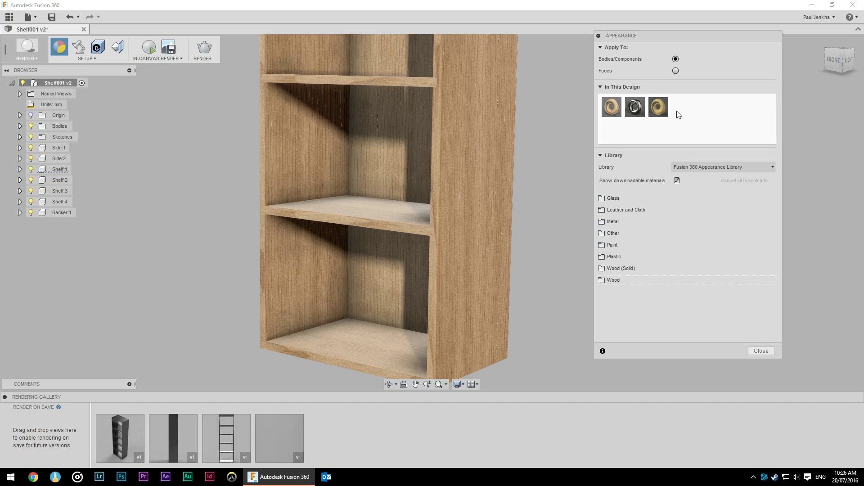
Replace Pine's colour image with 18mm-plywood.jpg from the Desktop and apply the edit.
right_click(660, 106)
left_click(679, 113)
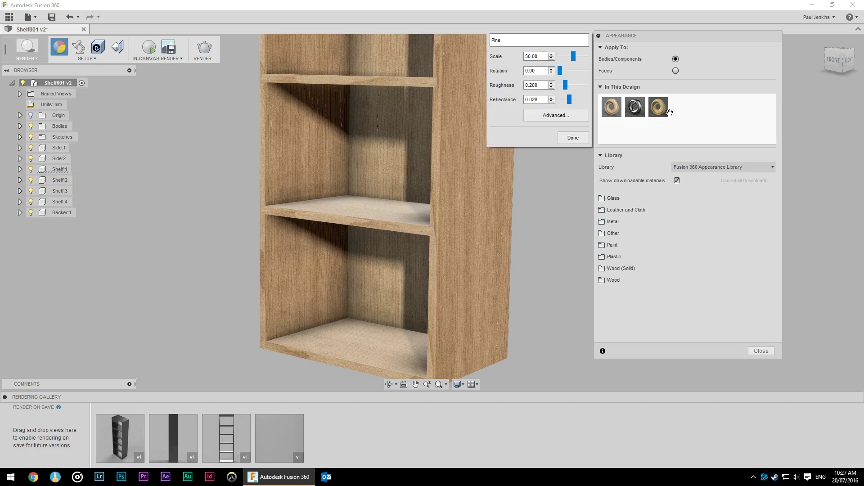
left_click(560, 115)
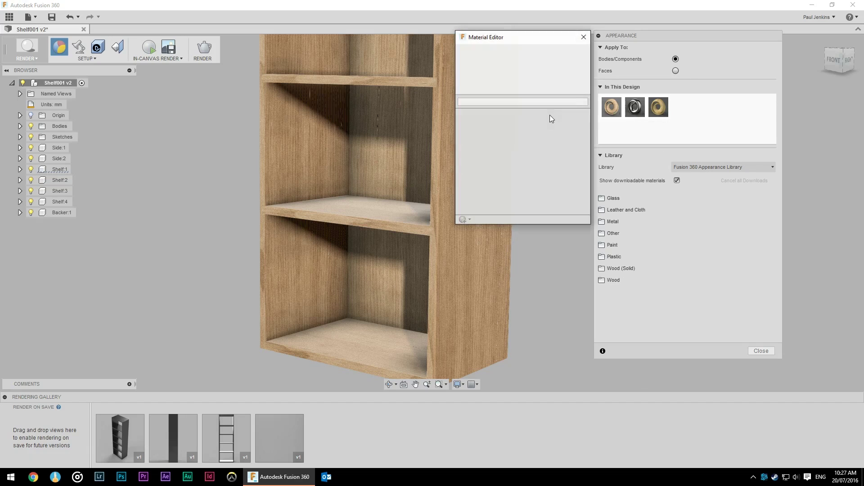
key("ctrl+v")
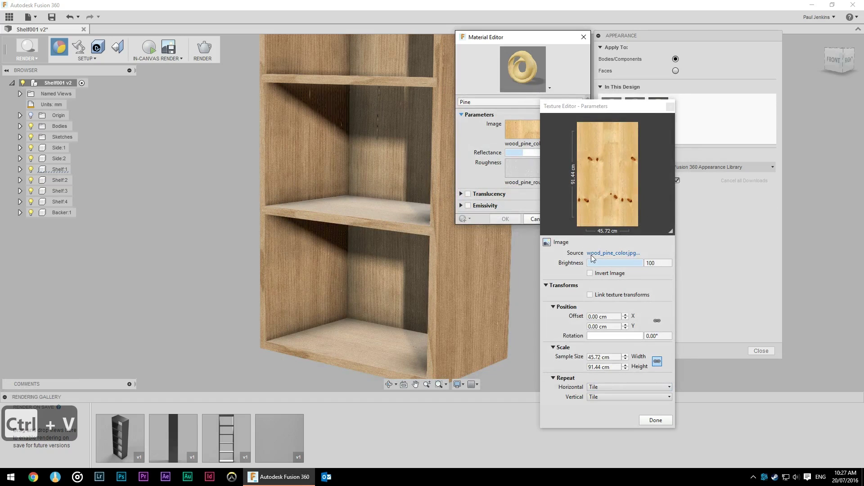
left_click(603, 253)
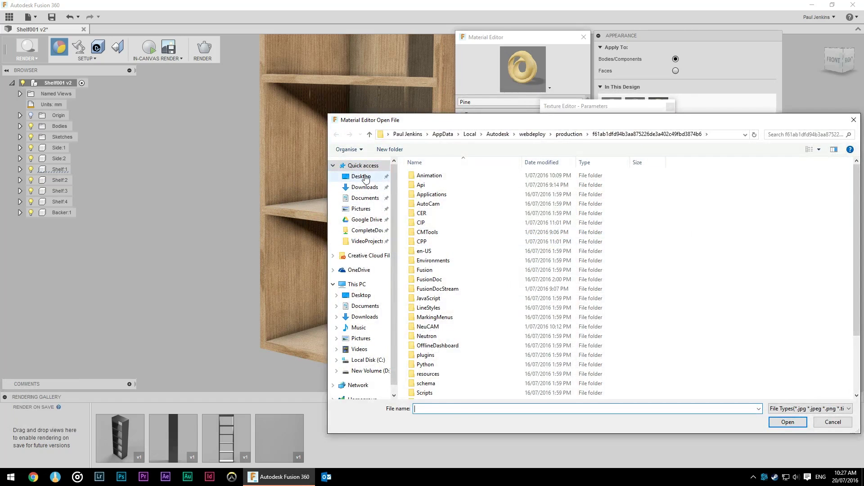
left_click(365, 176)
double_click(428, 193)
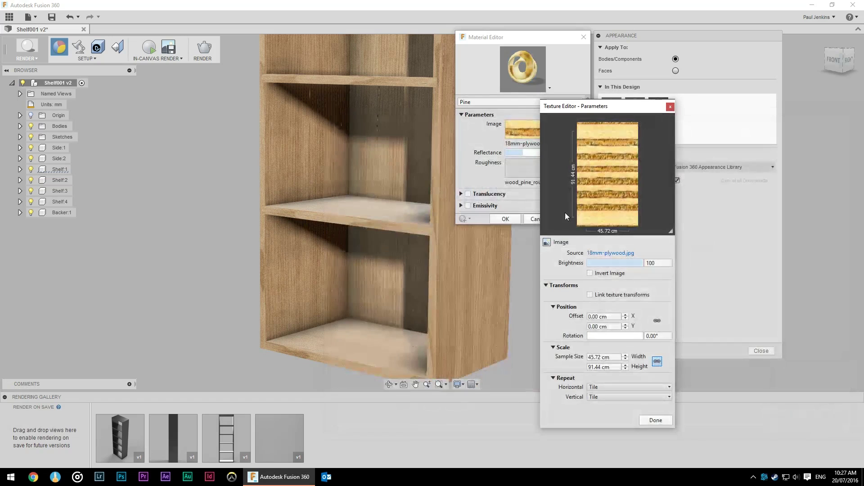
left_click(652, 420)
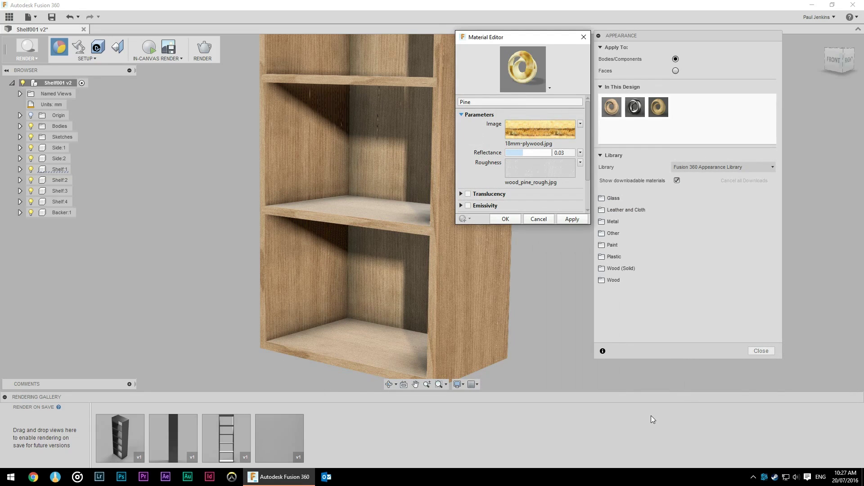
left_click(572, 219)
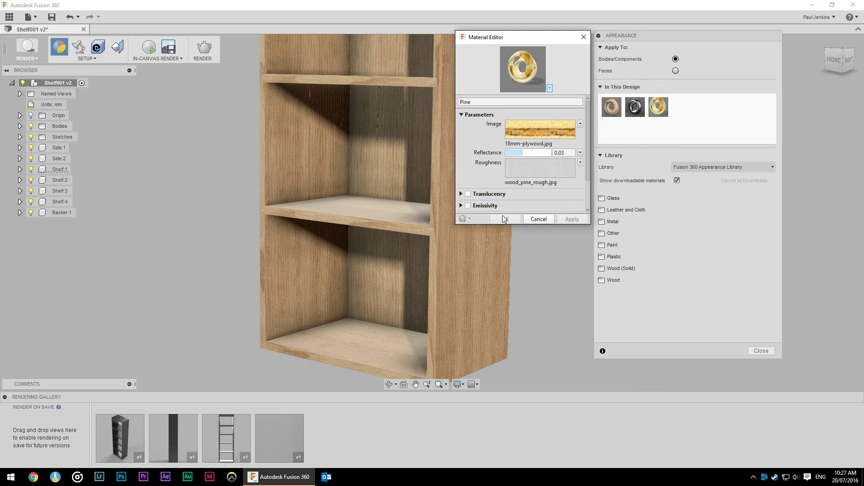
With Apply To set to Faces, put the Pine appearance on the shelf front edges.
left_click(584, 37)
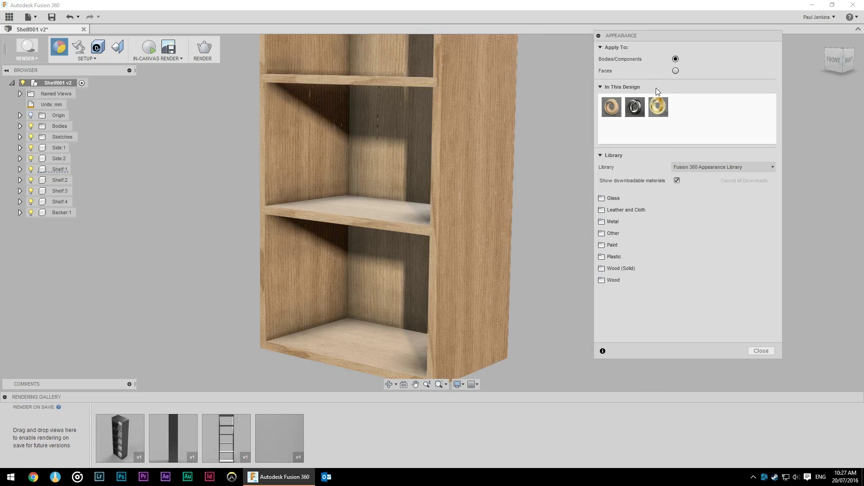
left_click(675, 71)
left_click_drag(658, 107, 419, 230)
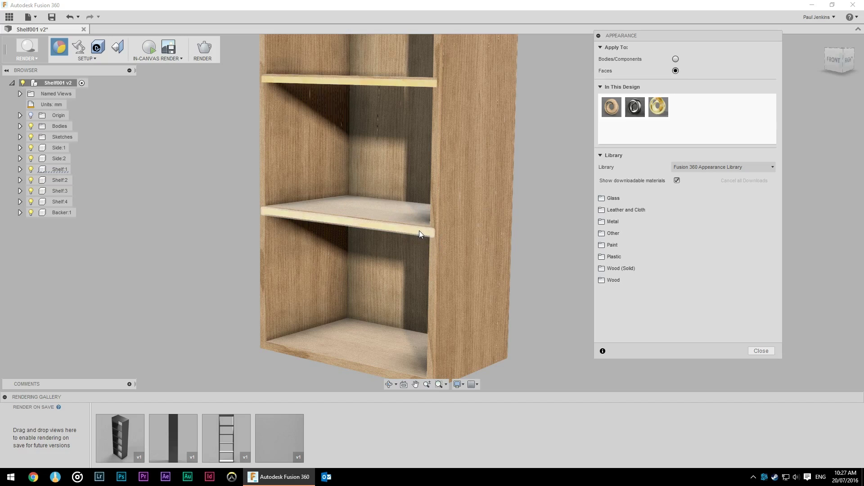
scroll(420, 201, "up", 10)
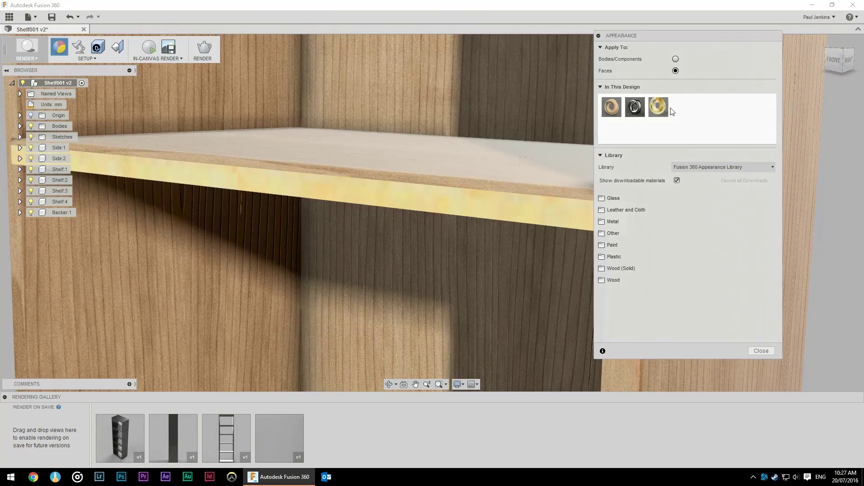
Reduce the Pine texture scale so the plywood plies look finer.
double_click(658, 107)
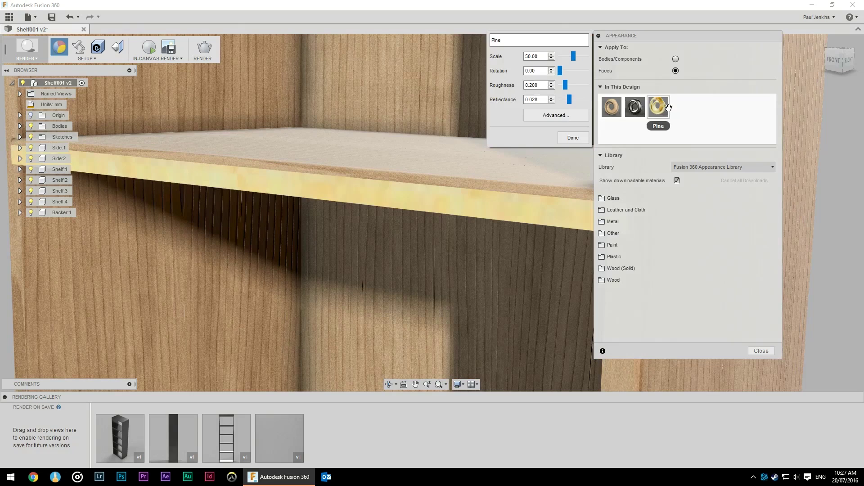
left_click(558, 116)
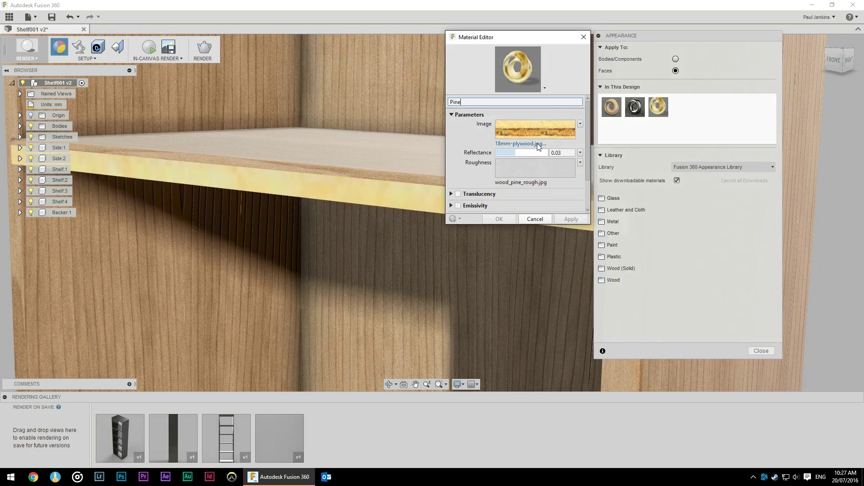
left_click_drag(589, 226, 647, 327)
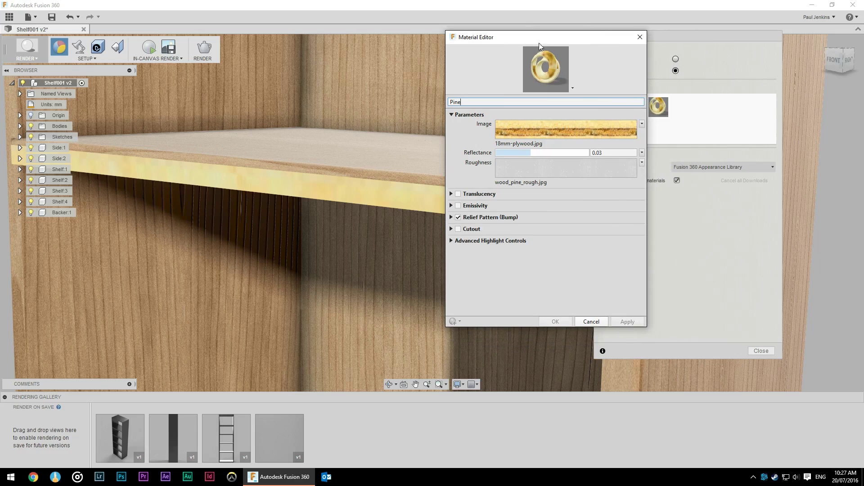
left_click(591, 321)
double_click(658, 107)
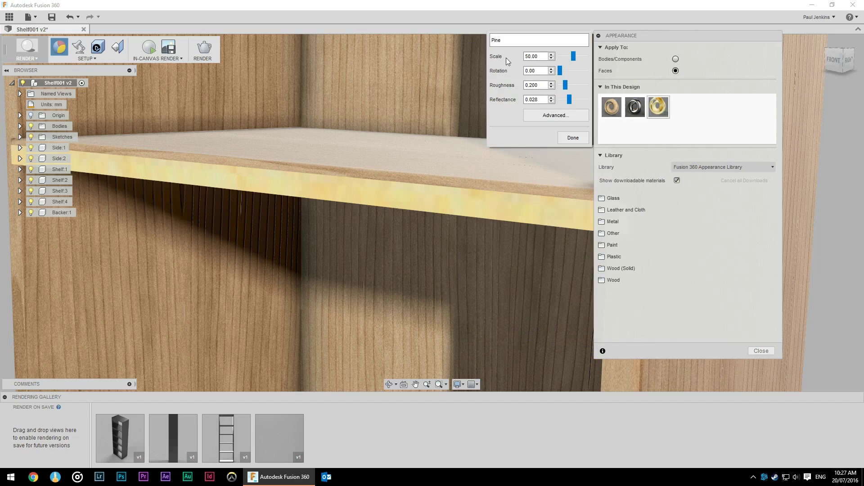
left_click_drag(569, 57, 558, 54)
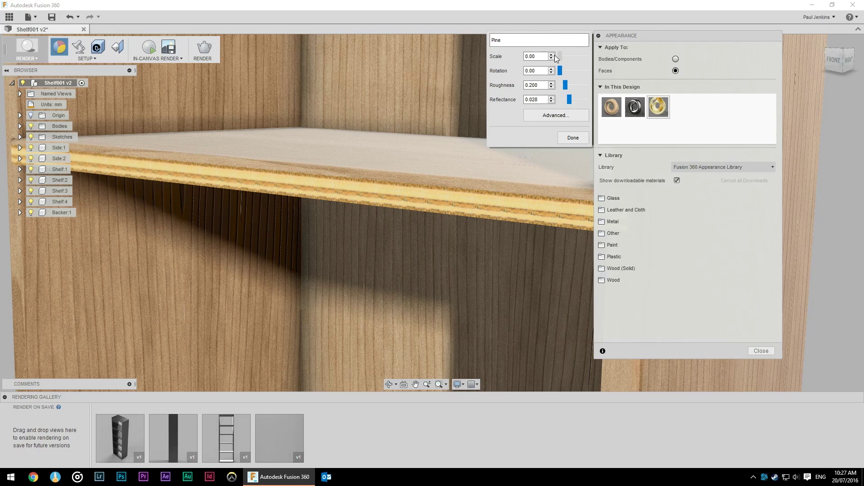
left_click(573, 138)
scroll(570, 182, "down", 5)
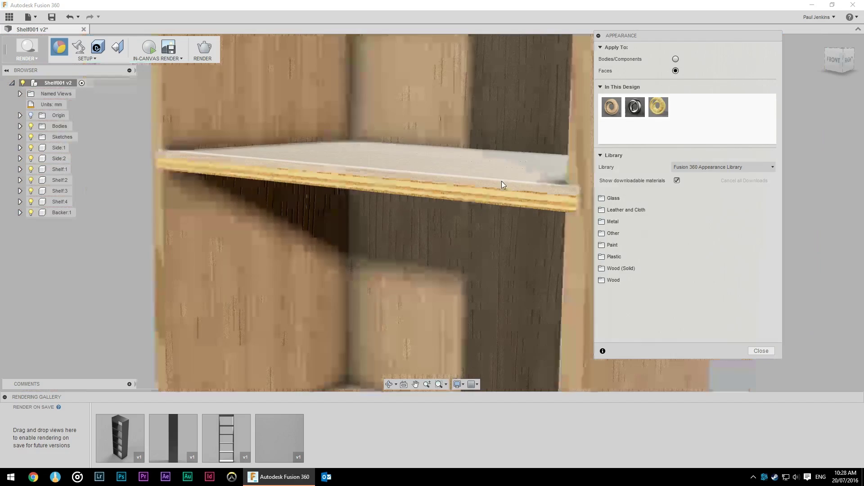
middle_click_drag(571, 182, 572, 248)
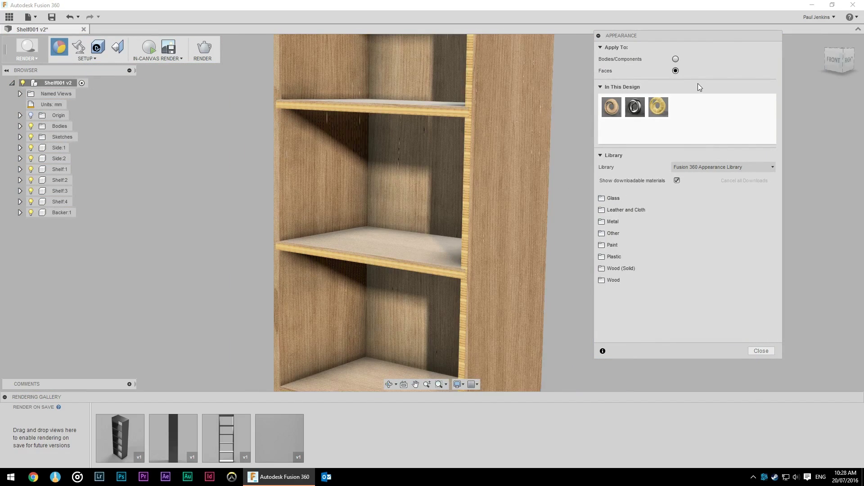
Duplicate the Pine appearance as Pine (1) and apply it to the side panel's front edge.
right_click(664, 109)
left_click(684, 121)
right_click(683, 109)
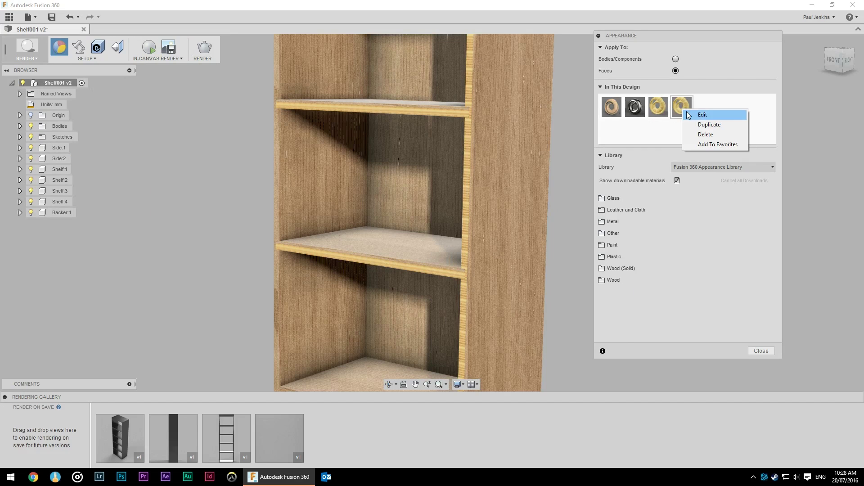
left_click(687, 114)
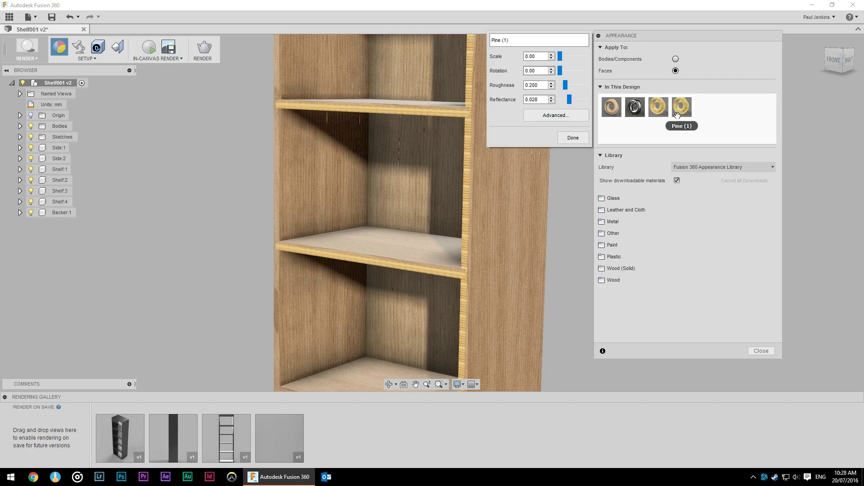
left_click_drag(681, 107, 468, 142)
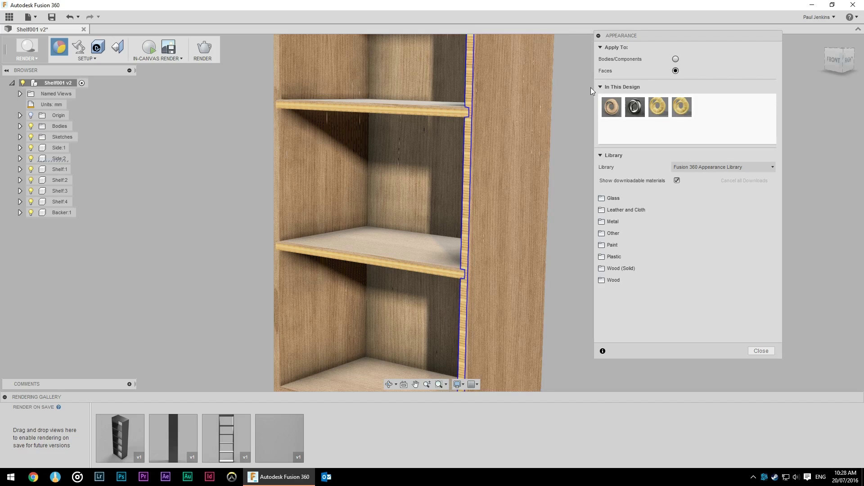
Rotate the Pine (1) grain to 90° and apply it to the left edge face.
right_click(689, 108)
left_click(711, 113)
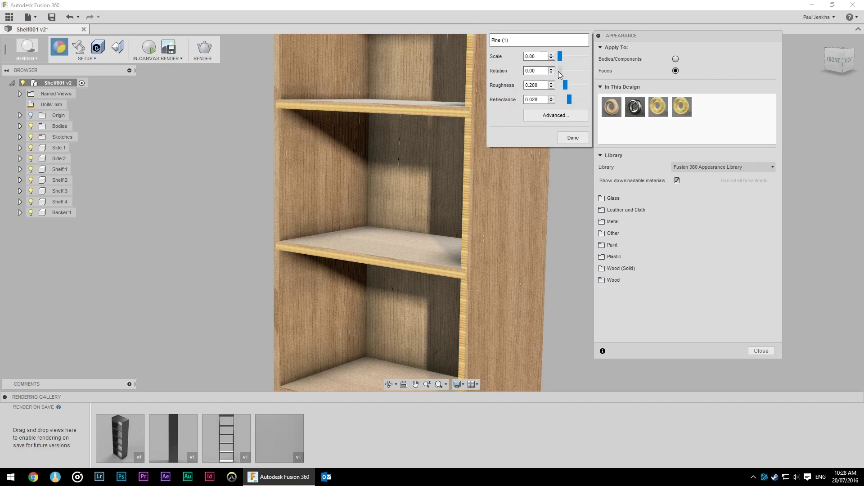
left_click_drag(558, 71, 563, 69)
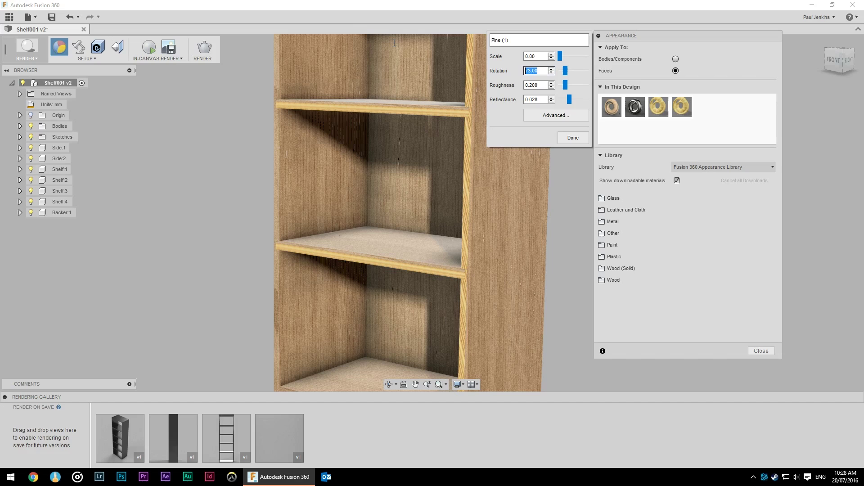
type("90")
key("Return")
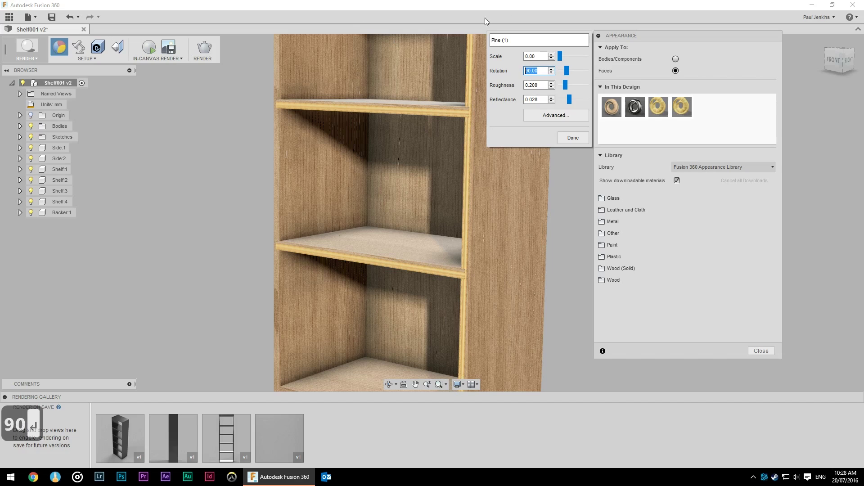
left_click(573, 138)
left_click_drag(681, 107, 276, 128)
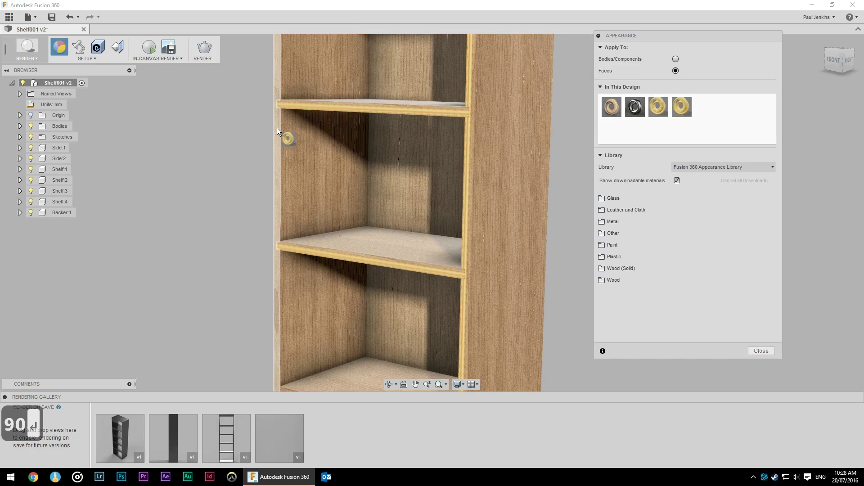
Rename the edge appearances PlywoodEdge and PlywoodVerticalEdge.
scroll(277, 128, "down", 5)
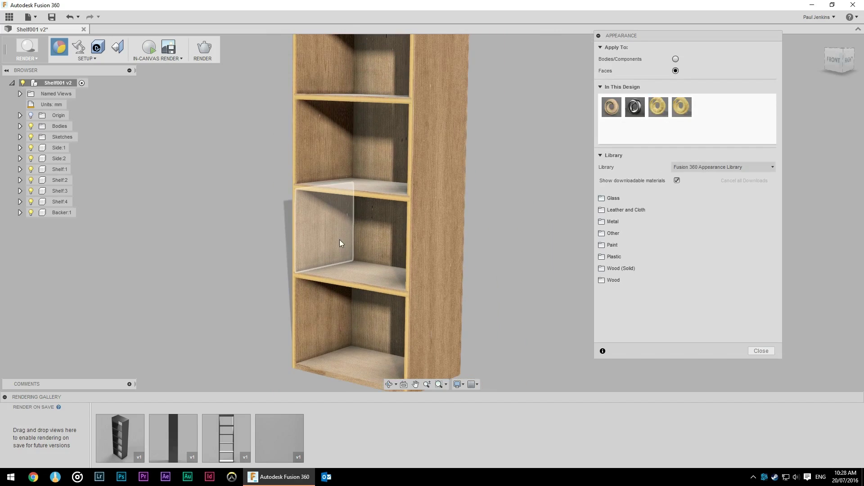
right_click(660, 109)
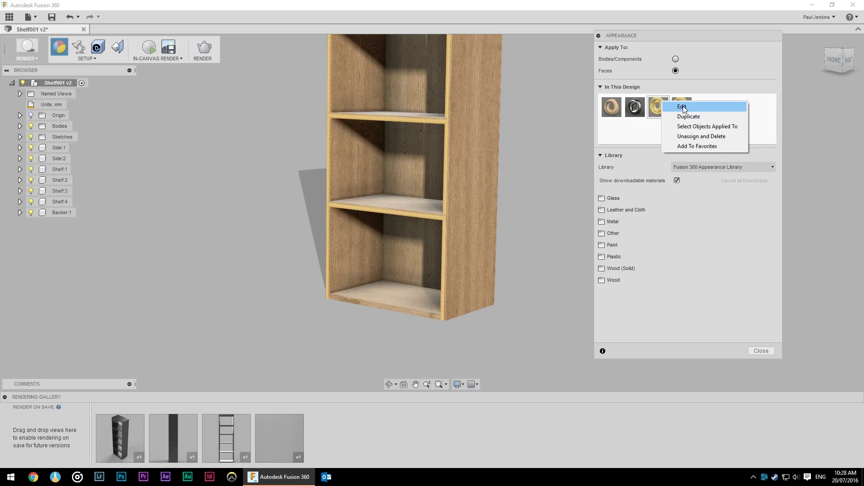
left_click(682, 107)
type("PlywoodWe")
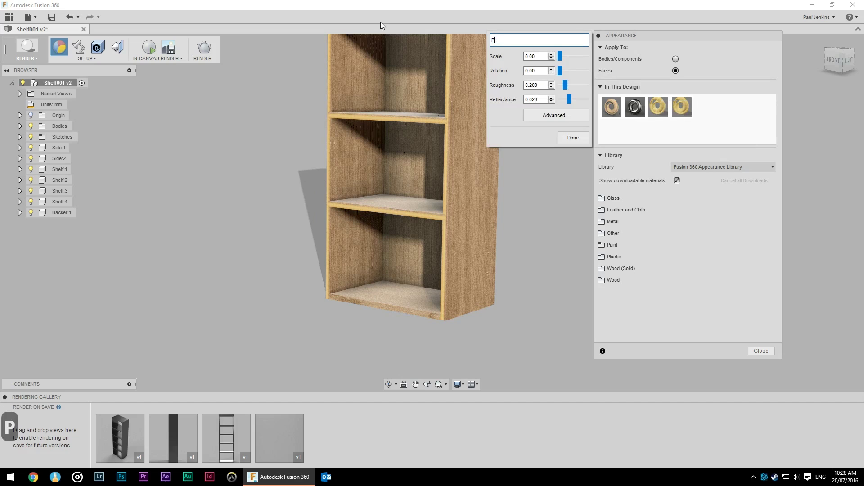
key("BackSpace")
key("BackSpace")
type("Edge")
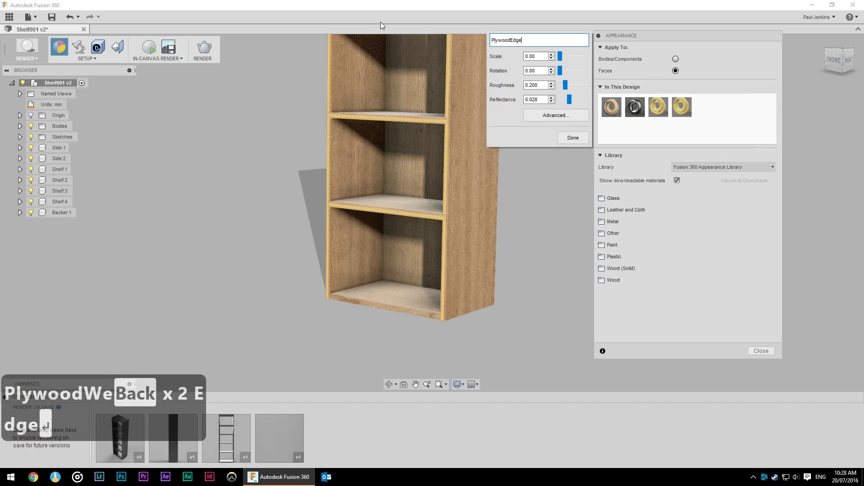
key("Return")
type("Plyw")
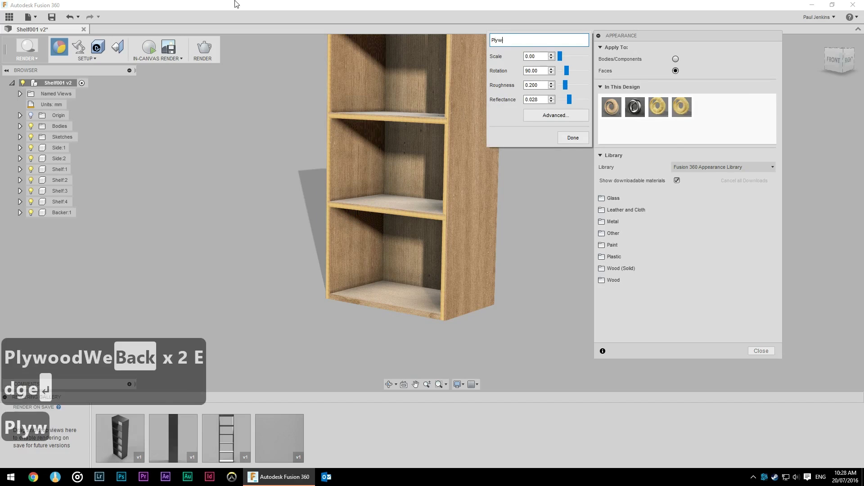
type("oodVerticalEdge")
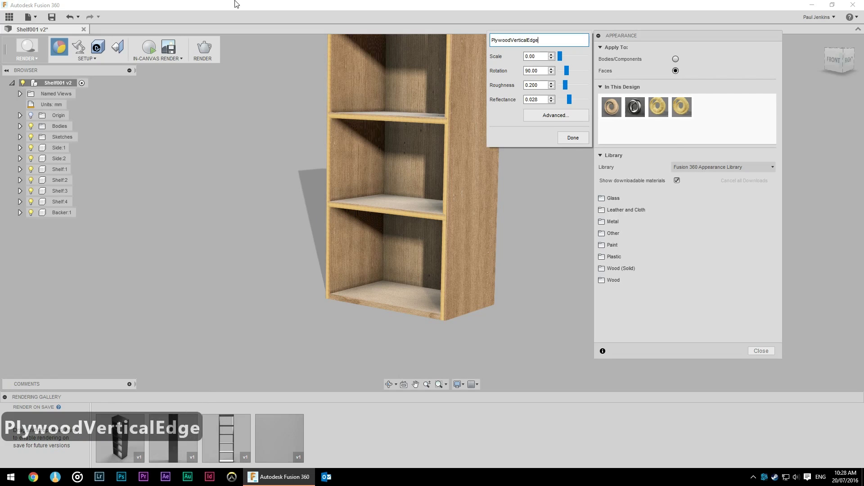
key("Return")
Apply PlywoodEdge to the cabinet's top and front top edge faces, then reframe the bookcase.
left_click_drag(657, 108, 355, 151)
scroll(359, 149, "up", 5)
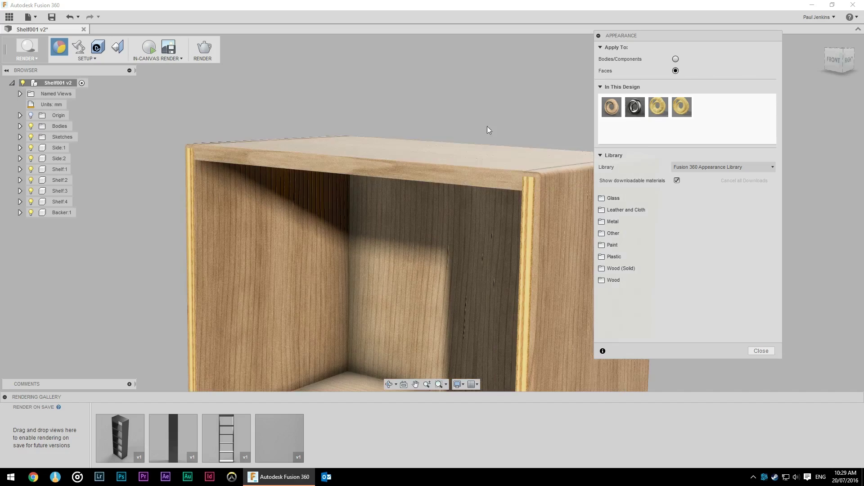
middle_click_drag(485, 116, 577, 59)
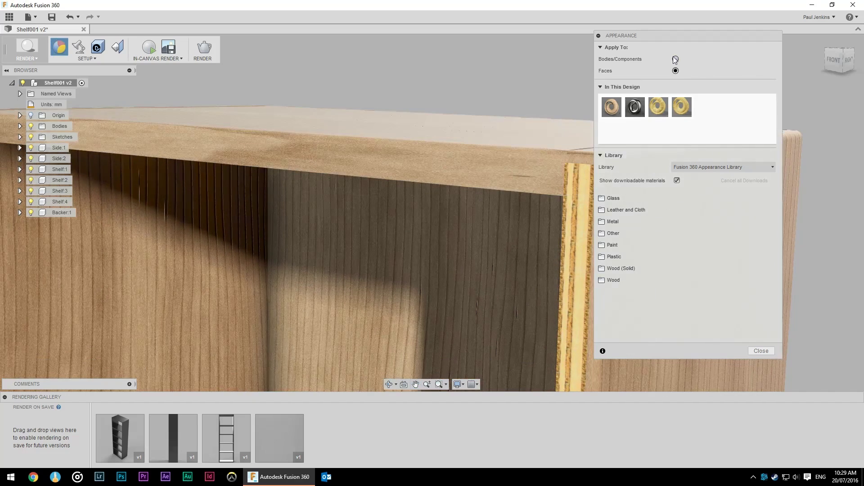
left_click_drag(661, 112, 445, 166)
scroll(433, 216, "down", 5)
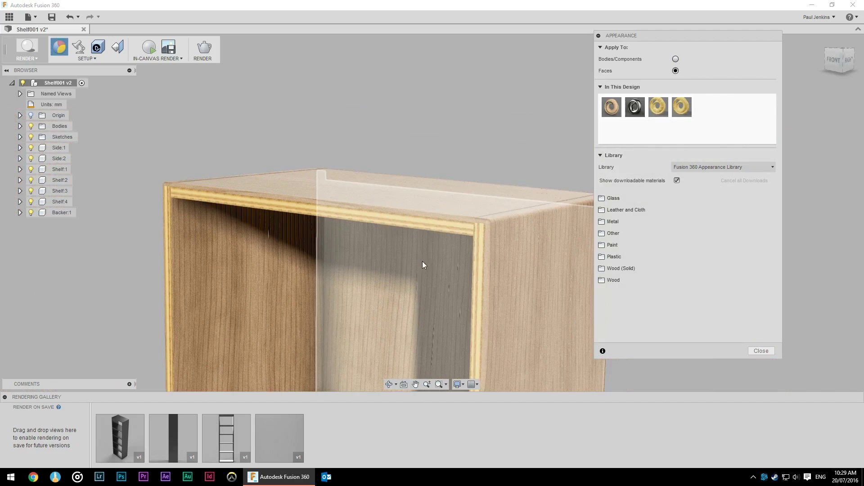
scroll(497, 291, "down", 3)
middle_click_drag(361, 299, 361, 148)
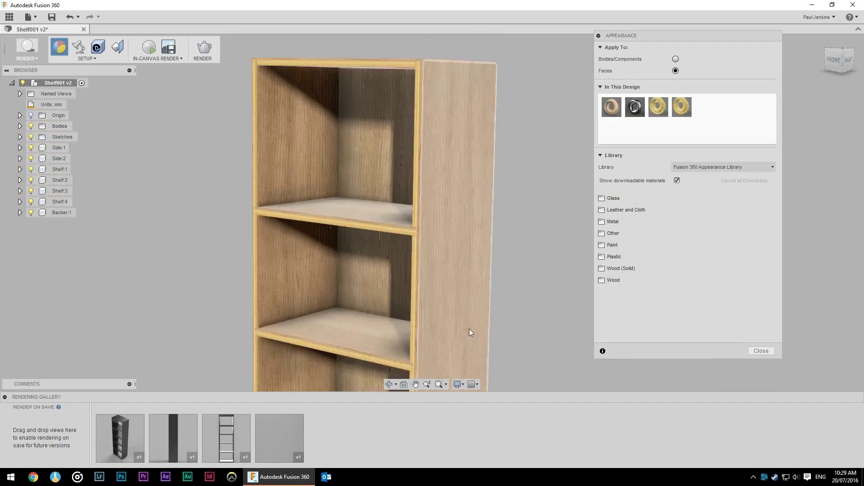
scroll(459, 252, "down", 1)
middle_click_drag(507, 170, 449, 131)
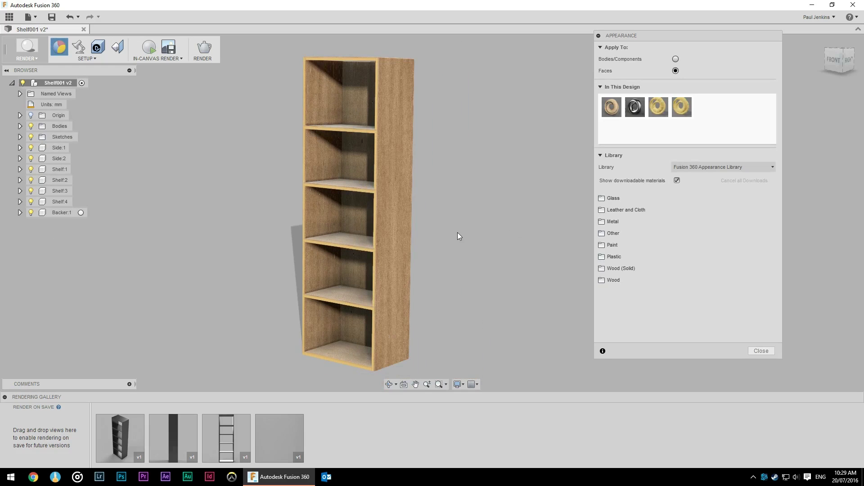
Close the appearance settings and run the in-canvas render at Quick quality.
left_click(762, 351)
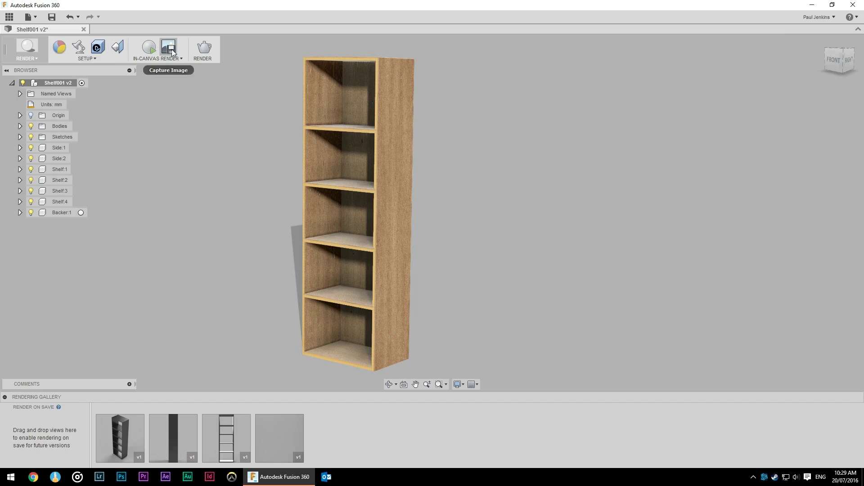
left_click(145, 53)
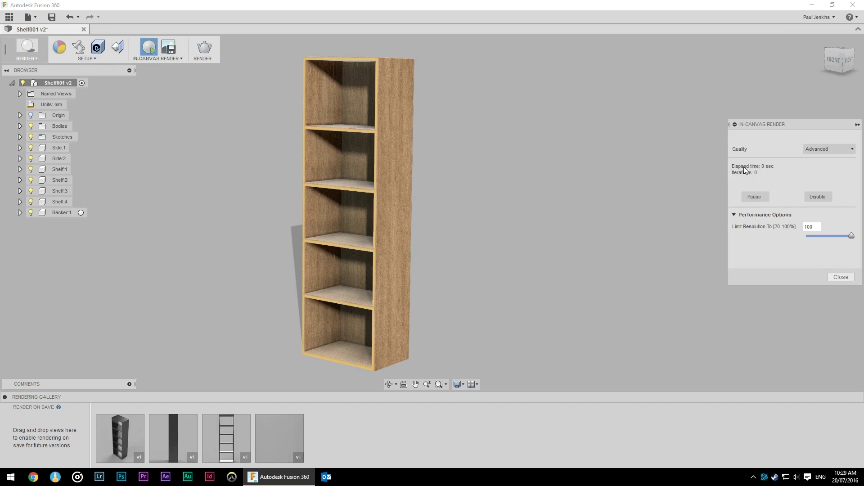
left_click(817, 151)
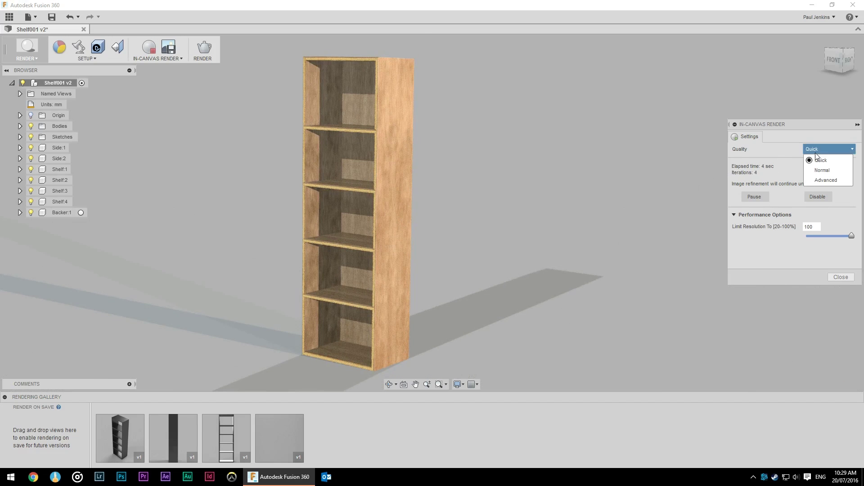
left_click(815, 150)
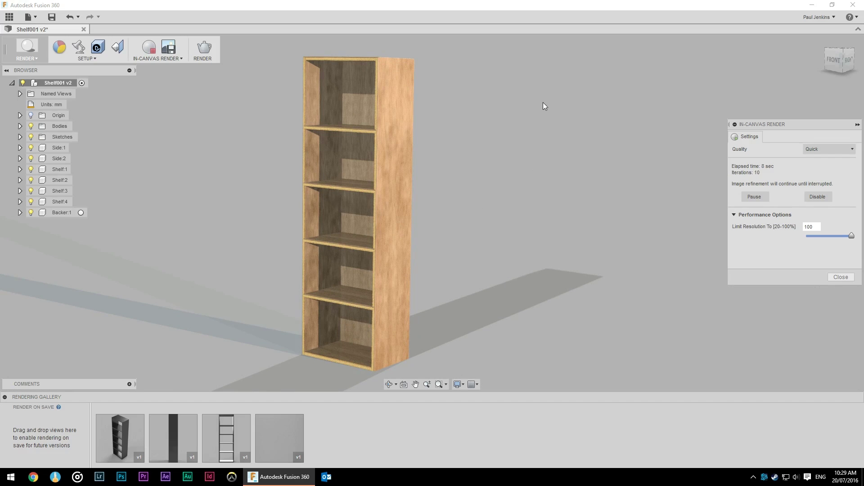
Open Render Settings and choose the Cloud Renderer at Standard quality.
left_click(205, 45)
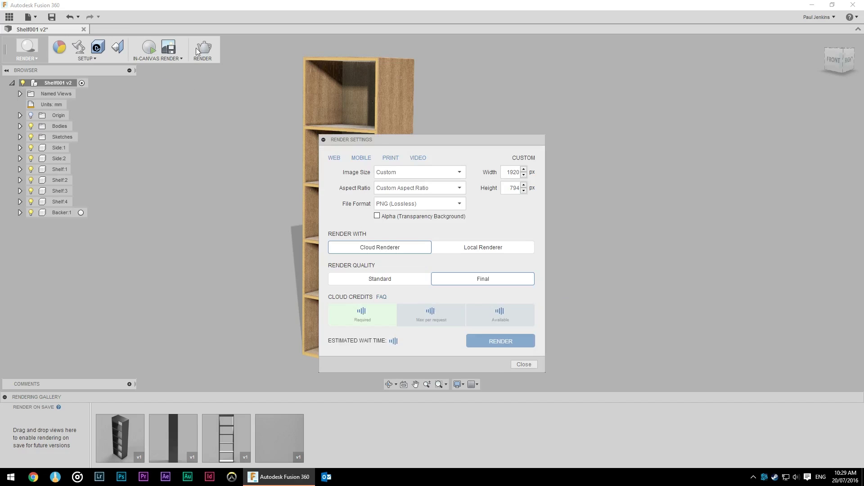
left_click_drag(422, 141, 535, 100)
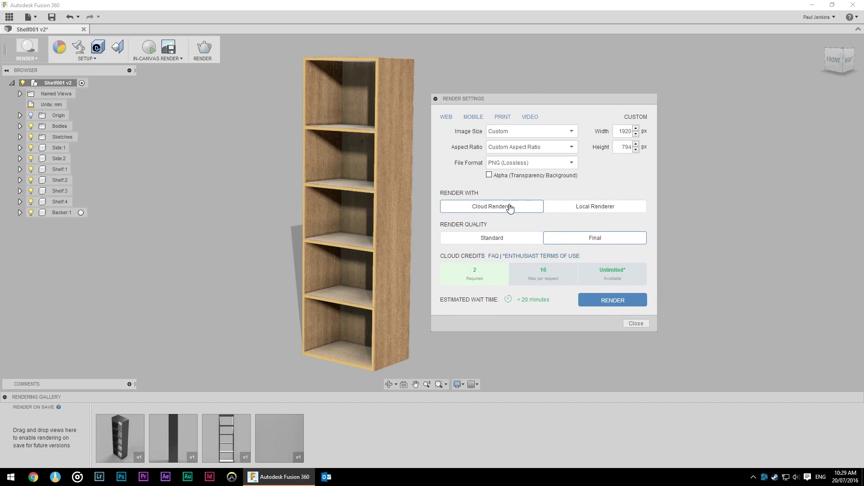
left_click(580, 205)
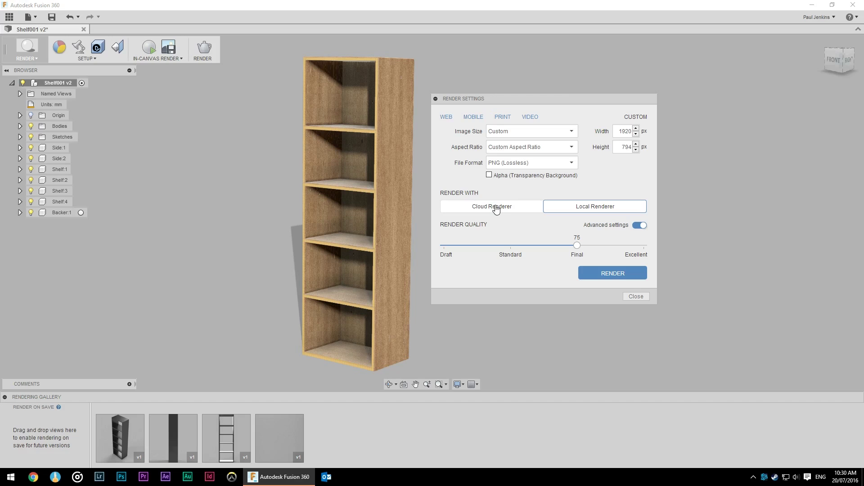
left_click(496, 208)
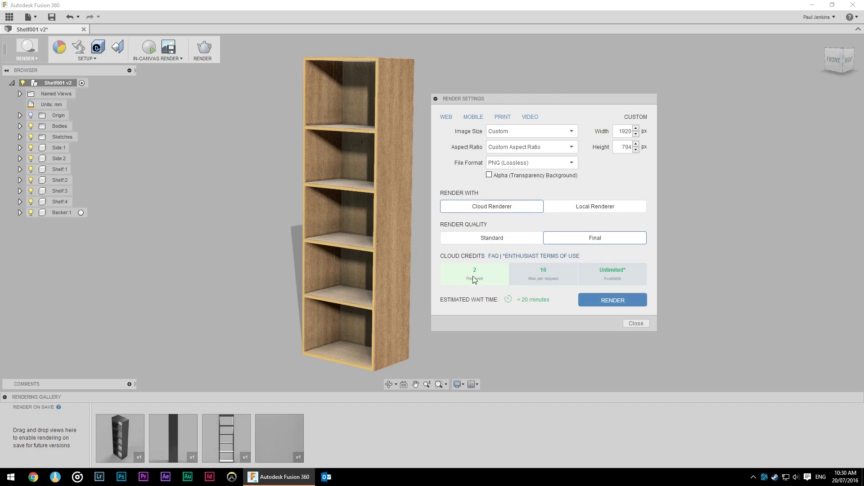
left_click(526, 238)
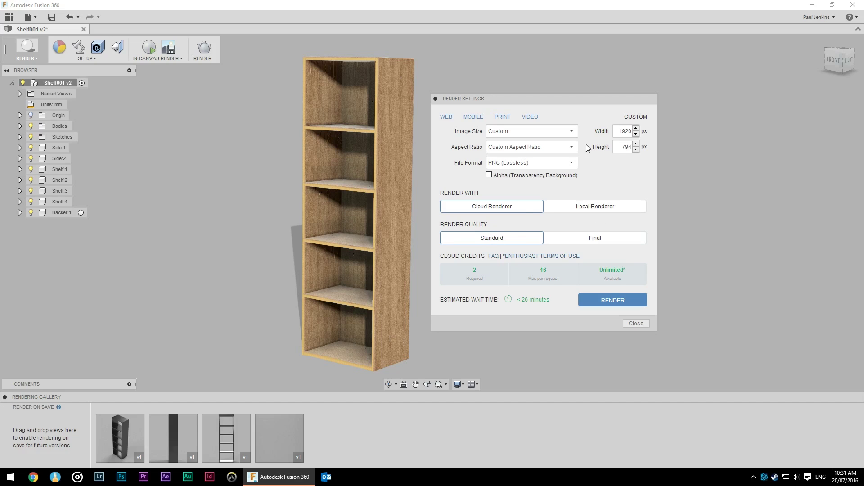
Set the render image size to 1000 × 1000 px, keeping Standard quality.
double_click(624, 147)
type("1920")
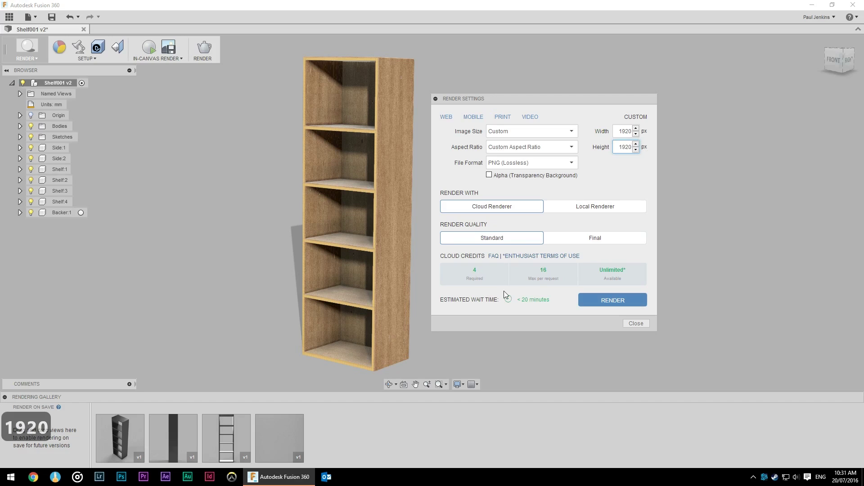
left_click(553, 241)
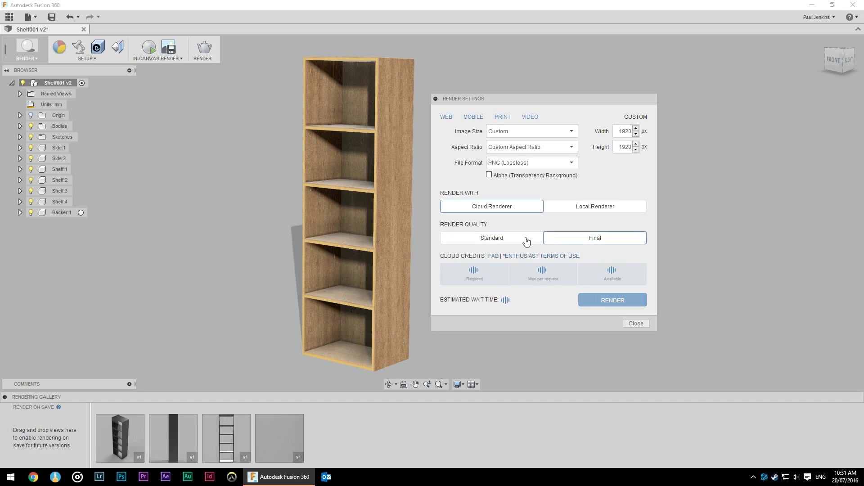
left_click(508, 242)
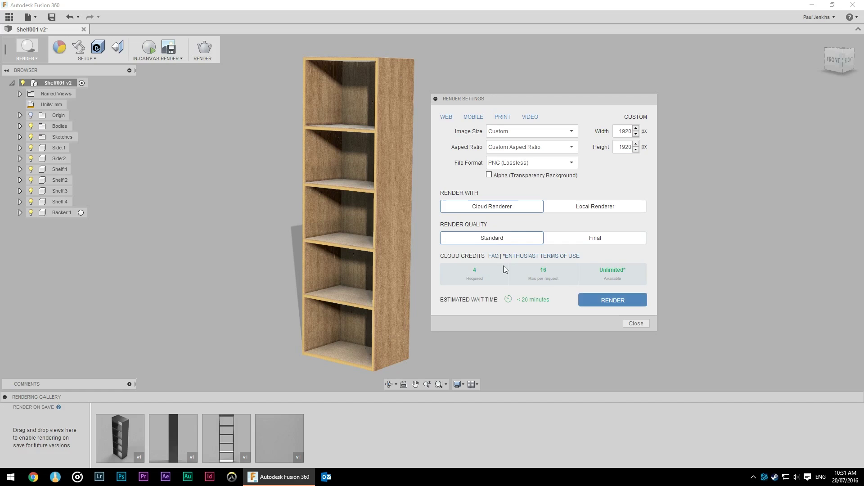
double_click(624, 131)
type("100")
key("Tab")
type("1000")
key("shift+Tab")
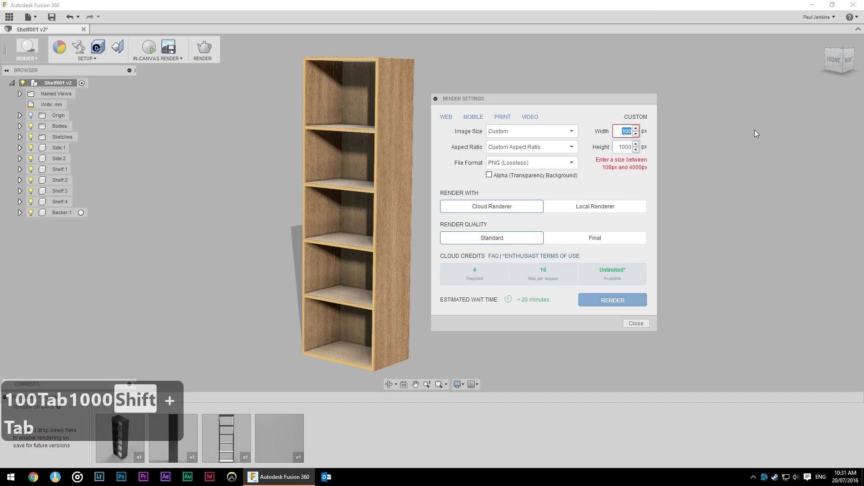
type("1000")
key("Tab")
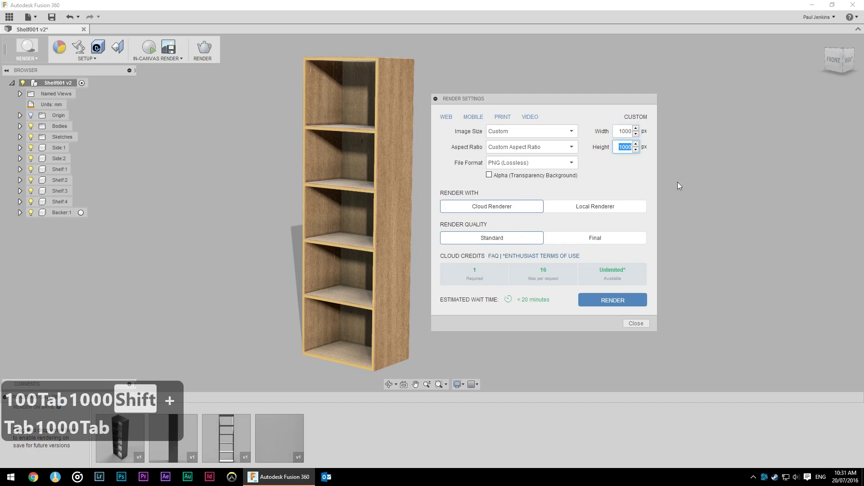
left_click(625, 120)
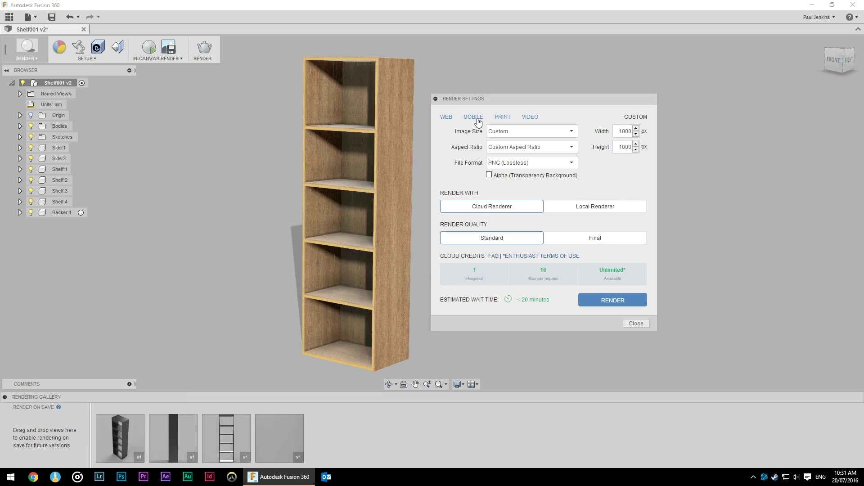
Start the cloud render and view the new v3 image in the Rendering Gallery.
left_click(603, 308)
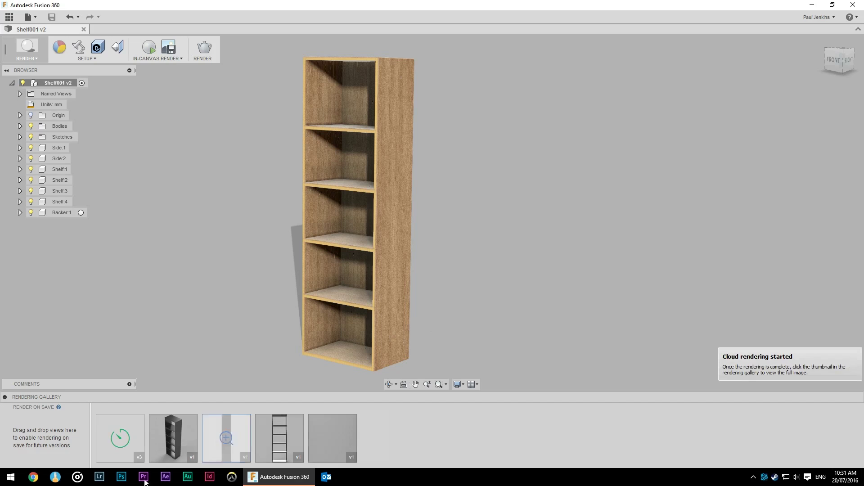
left_click(121, 425)
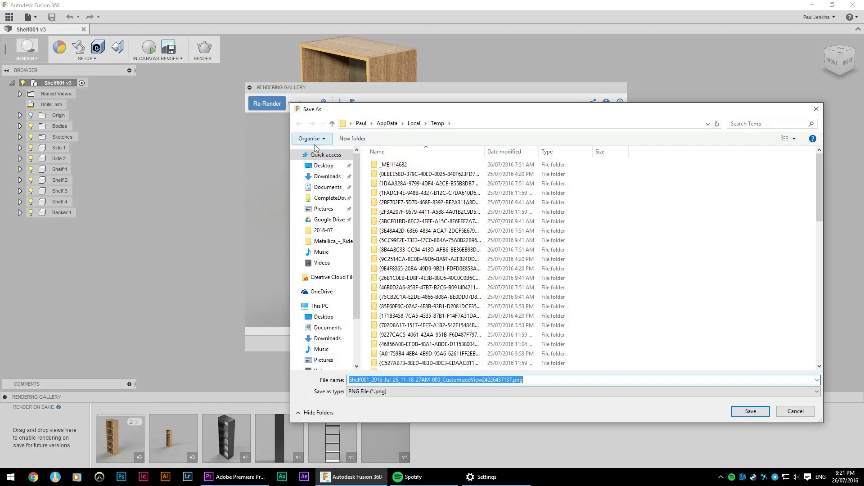
Save the render as a PNG to the Desktop, overwriting the old file, and close the gallery.
left_click(323, 166)
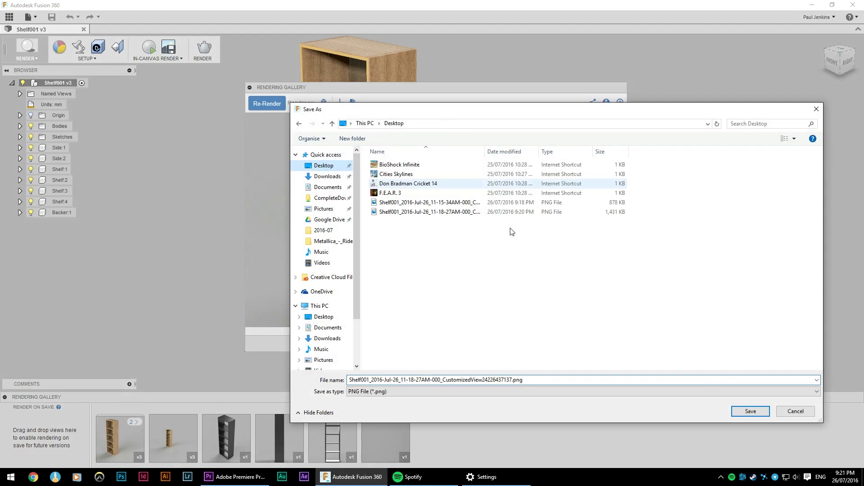
left_click(751, 411)
left_click(499, 243)
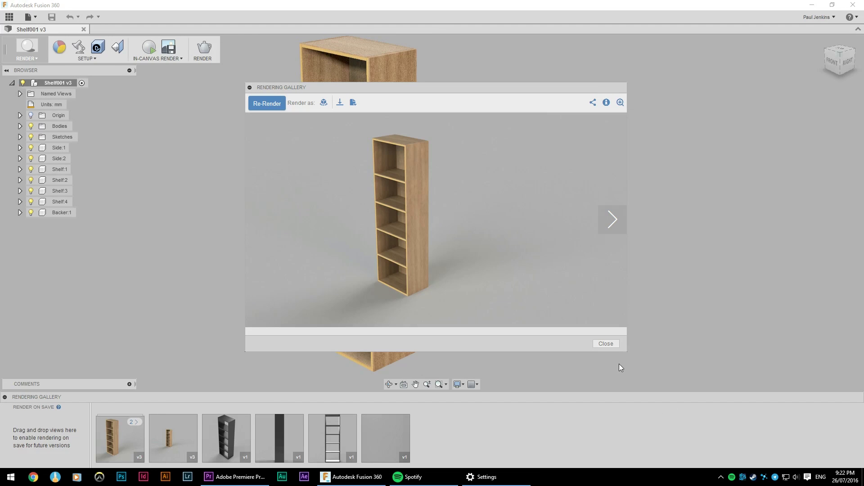
left_click(598, 344)
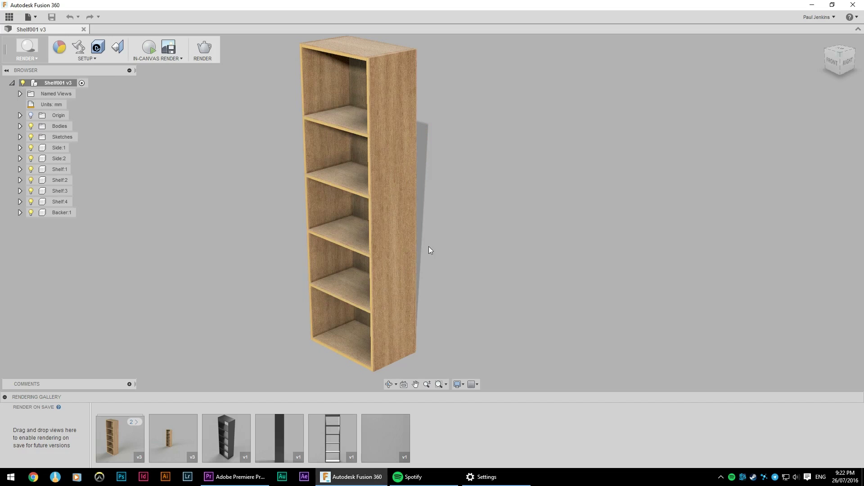
Switch to the Model workspace and open Manage Materials.
left_click(30, 57)
left_click(425, 71)
left_click(30, 56)
left_click(36, 75)
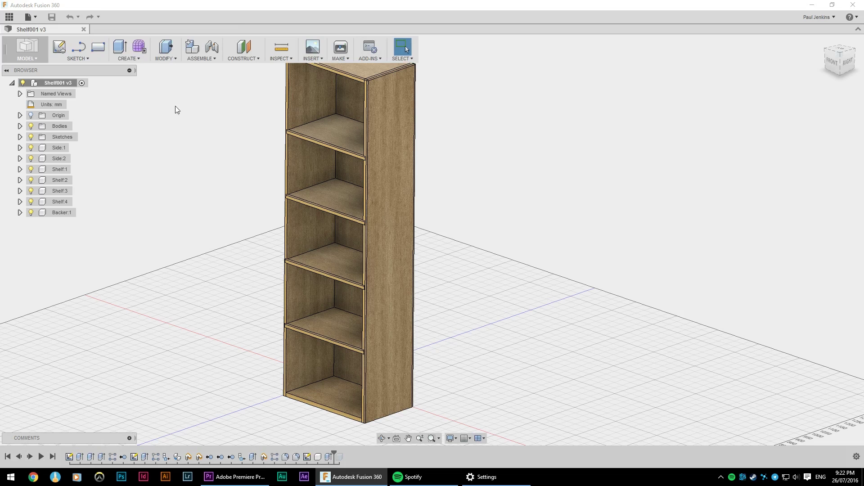
left_click(173, 63)
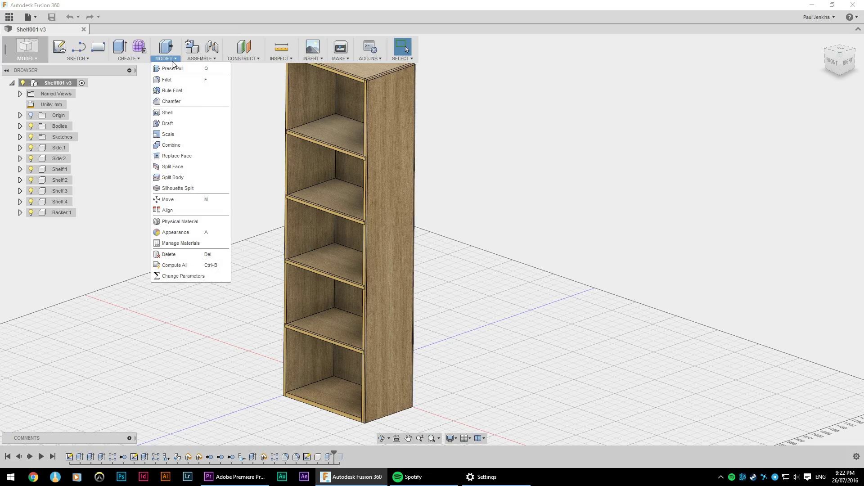
left_click(197, 247)
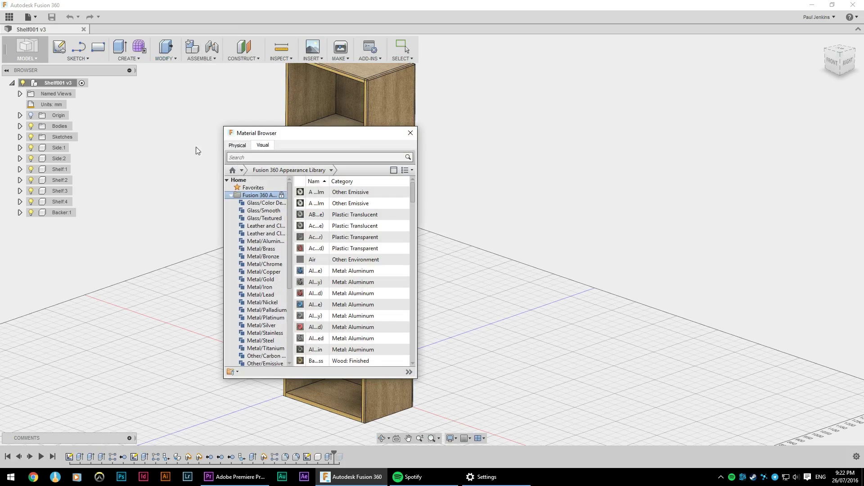
Filter to Wood/Finished and add Oak - Semigloss to Favorites.
left_click_drag(418, 191, 791, 198)
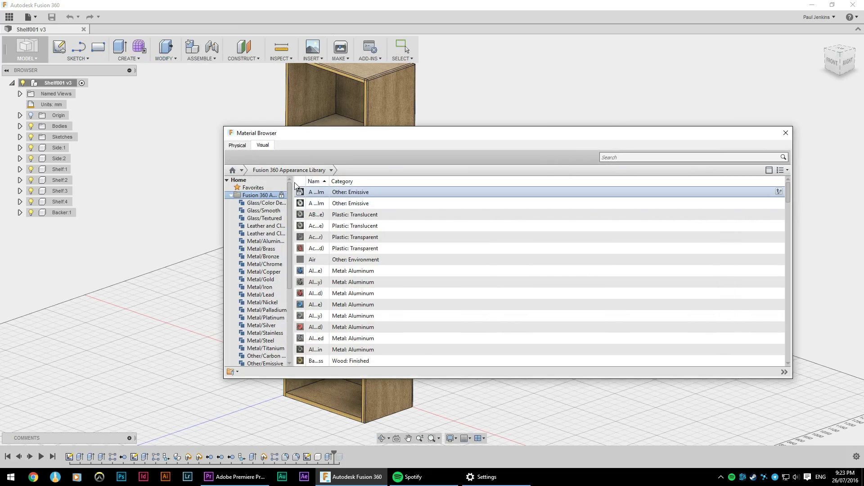
left_click_drag(294, 182, 350, 181)
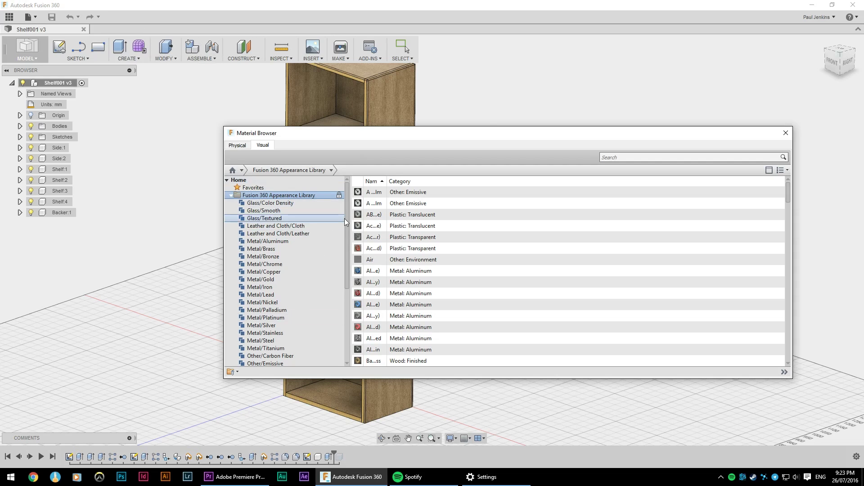
left_click_drag(345, 218, 345, 293)
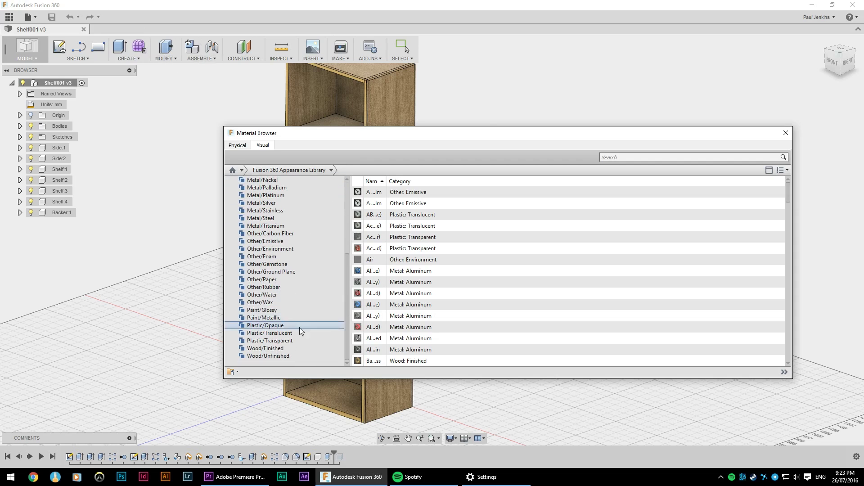
left_click(291, 349)
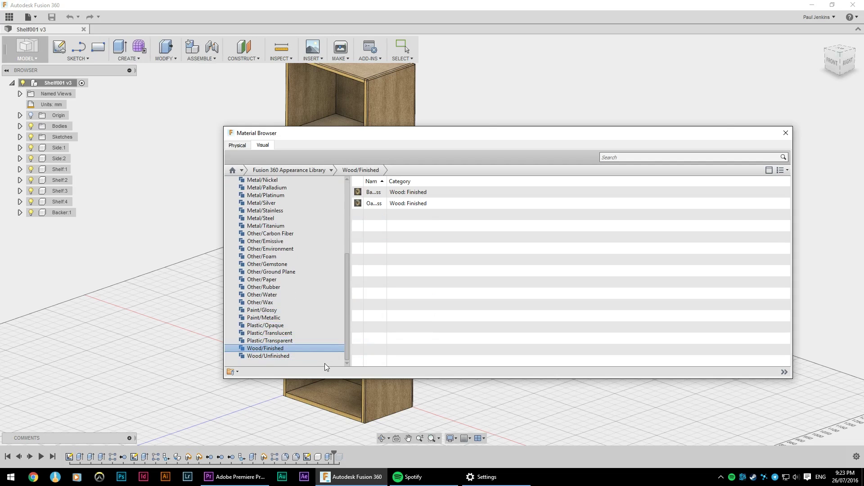
left_click_drag(387, 185, 461, 186)
left_click(432, 205)
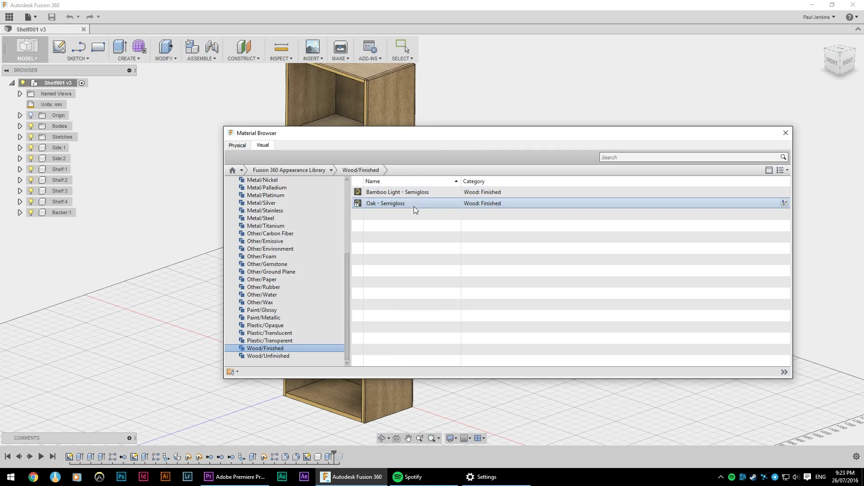
right_click(415, 207)
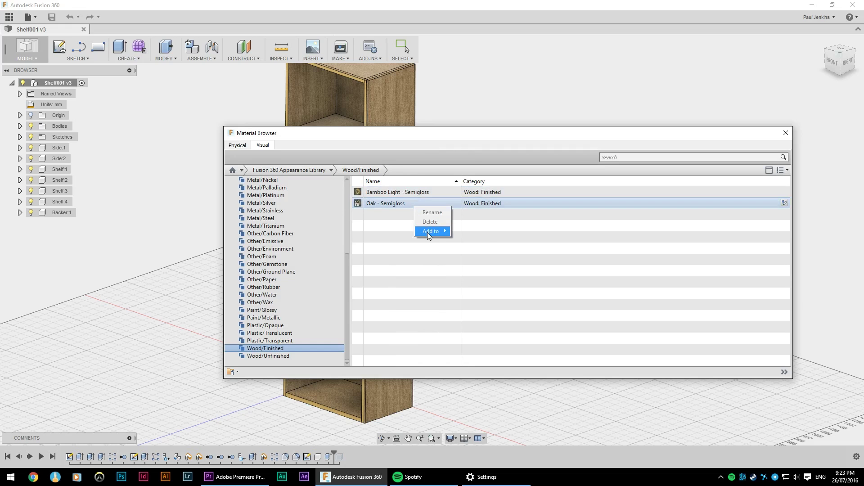
mouse_move(428, 232)
left_click(471, 233)
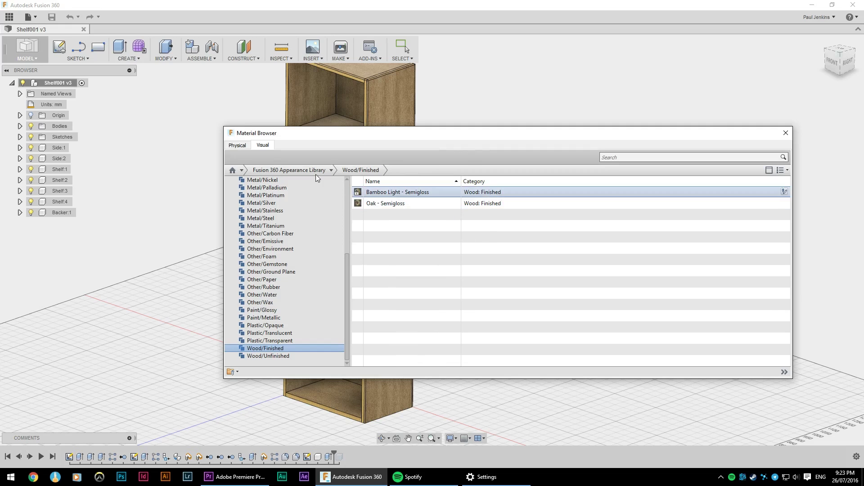
Rename the favourite Oak - Semigloss to Tassie Oak.
left_click(346, 201)
left_click(269, 187)
right_click(373, 193)
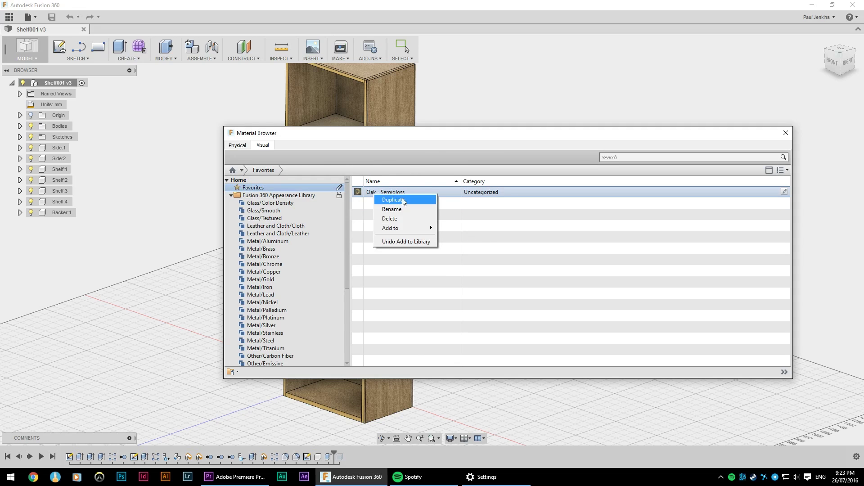
left_click(405, 208)
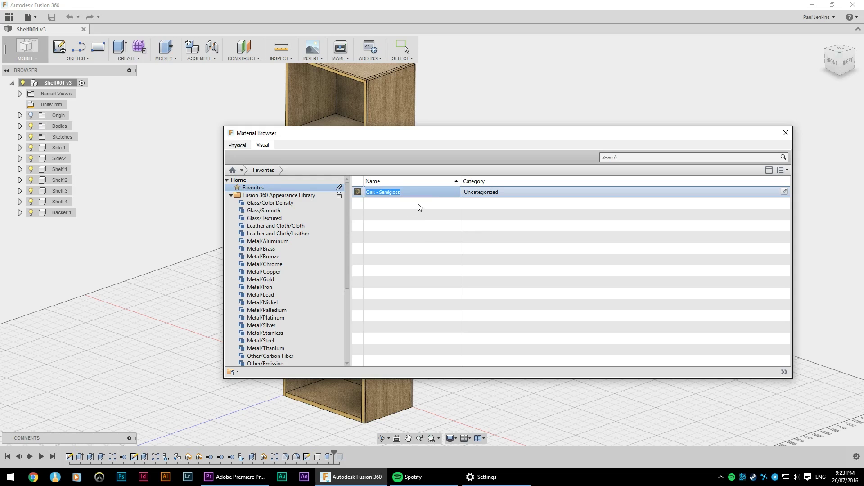
type("Tassie Oak")
key("Return")
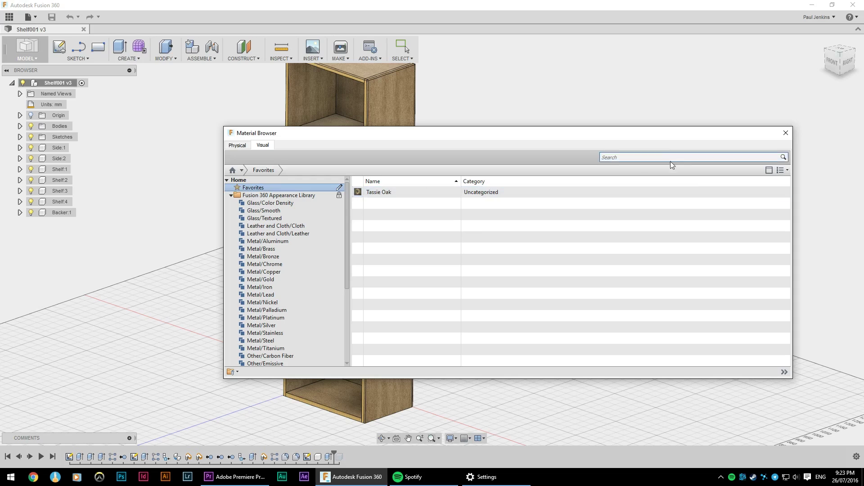
left_click(784, 193)
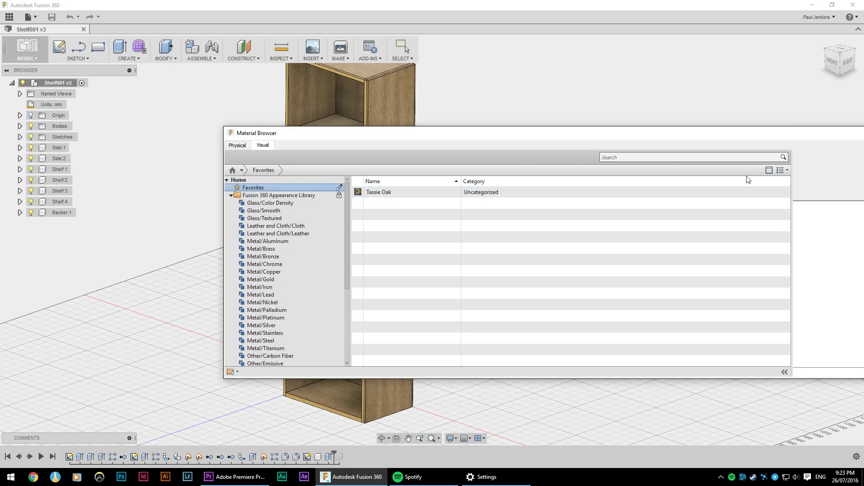
Swap the Tassie Oak colour texture for eucalypt-figured.jpg from the Desktop.
left_click_drag(644, 355, 727, 415)
left_click(686, 205)
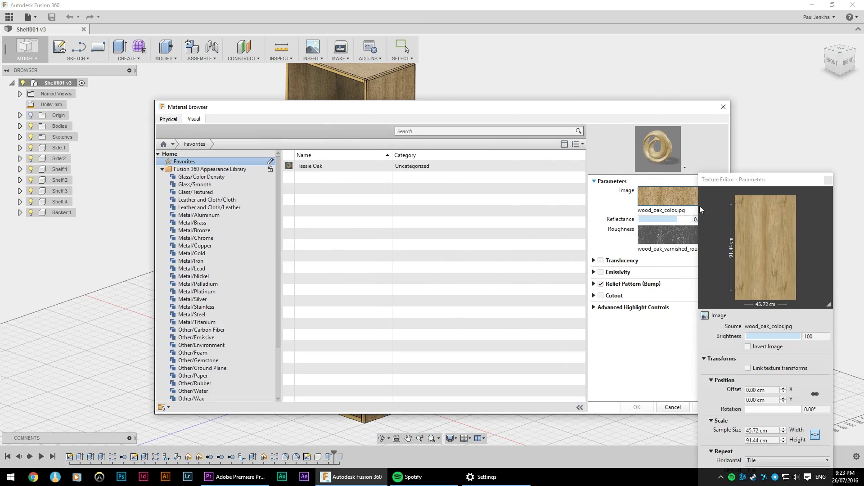
left_click_drag(764, 180, 440, 70)
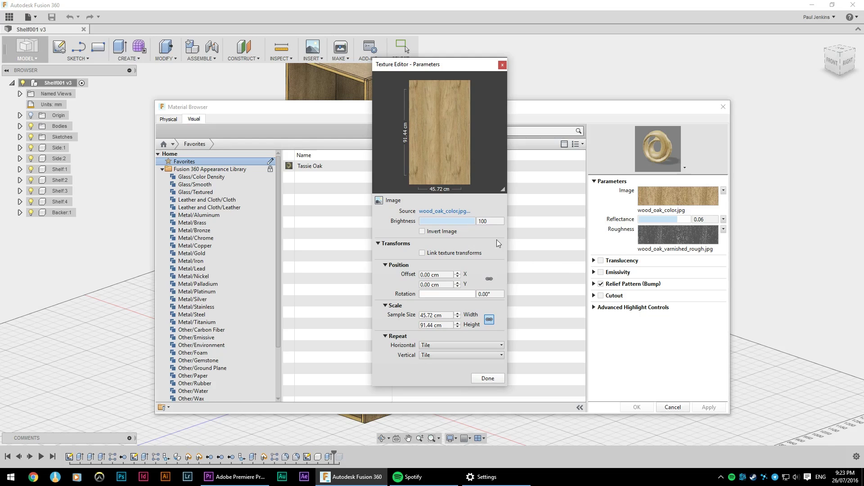
left_click(457, 211)
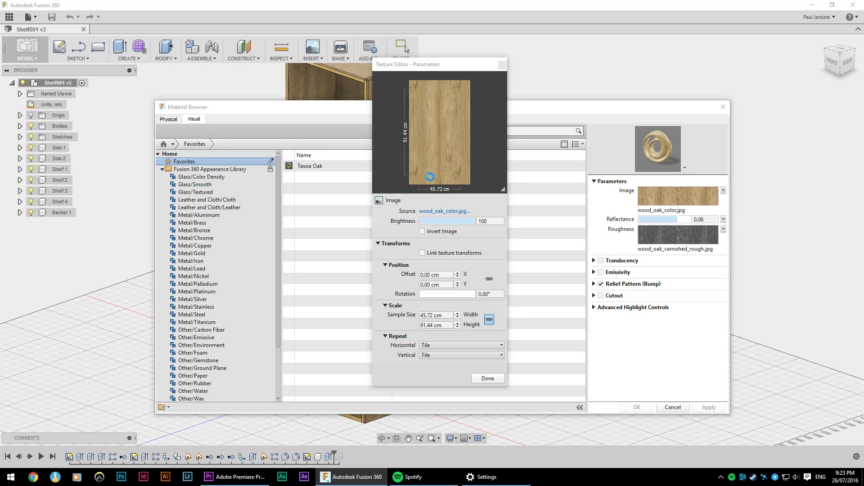
left_click(410, 134)
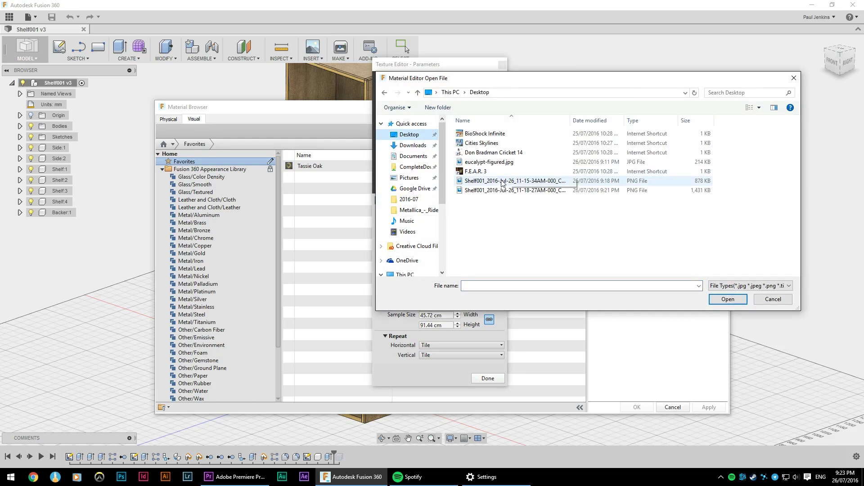
double_click(494, 164)
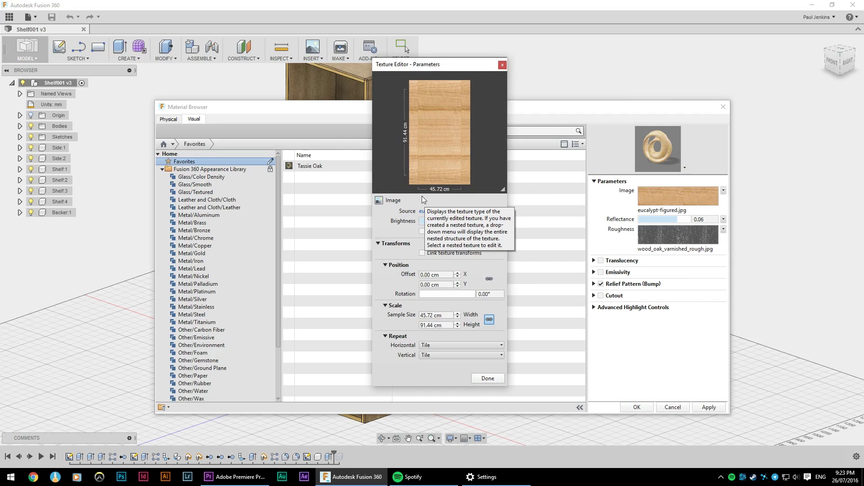
Keep the Tassie Oak edits and drag it from Favorites onto the whole bookcase.
left_click(488, 378)
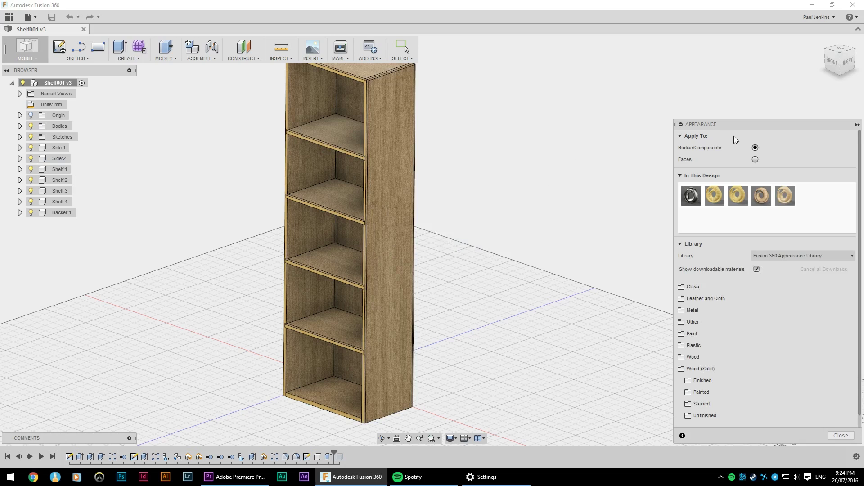
left_click(784, 254)
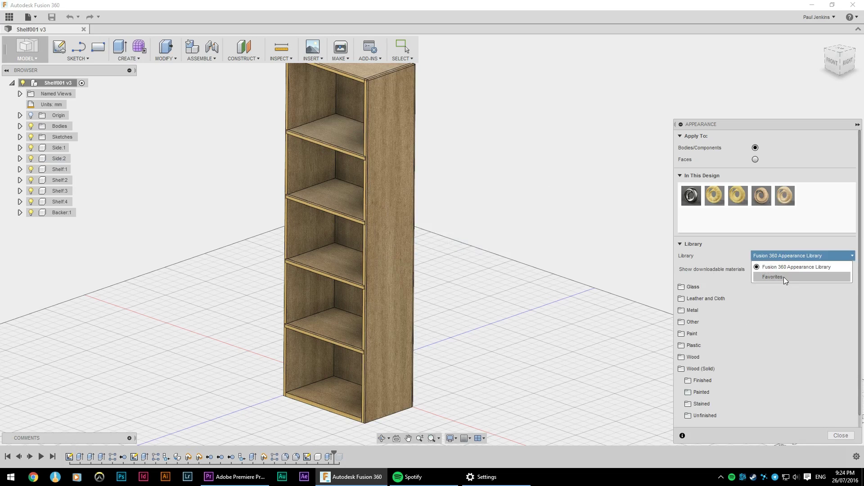
left_click(784, 277)
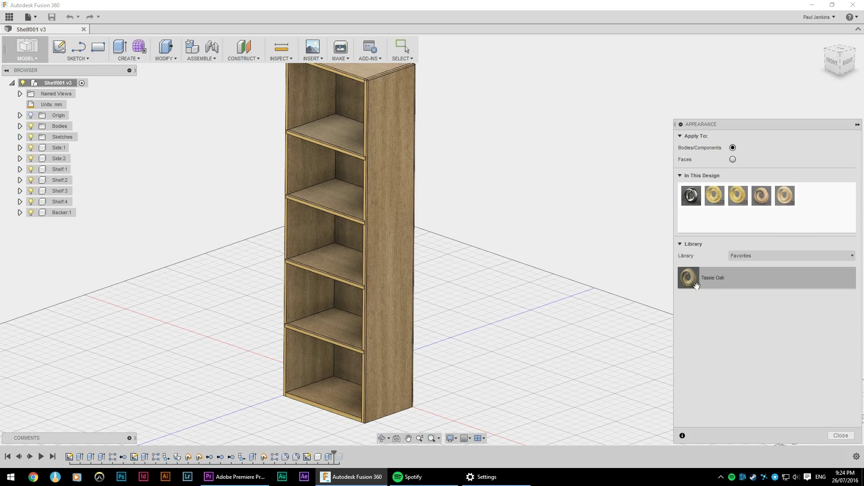
left_click_drag(689, 281, 412, 192)
left_click_drag(686, 281, 725, 234)
left_click_drag(760, 194, 340, 229)
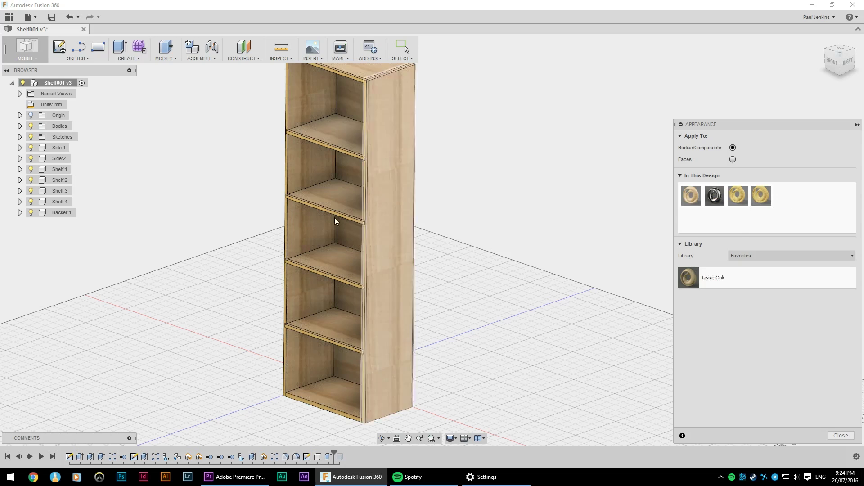
mouse_move(502, 147)
middle_mouse_down()
mouse_move(483, 155)
mouse_move(501, 163)
middle_mouse_up()
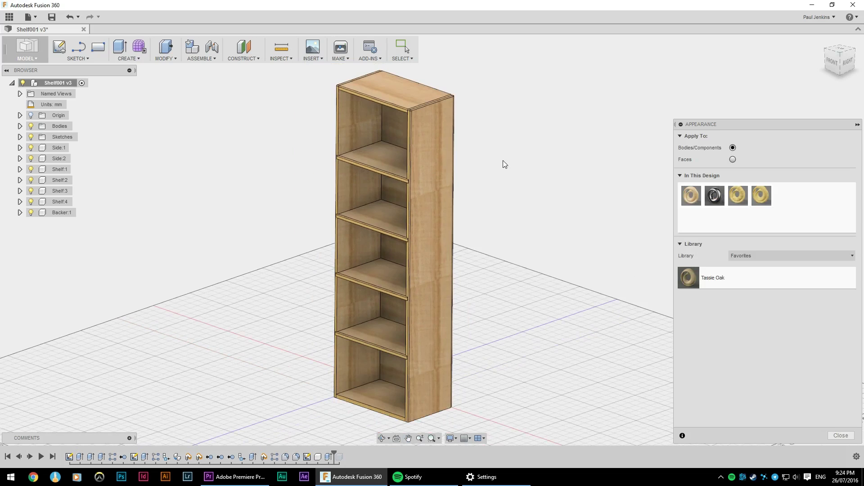